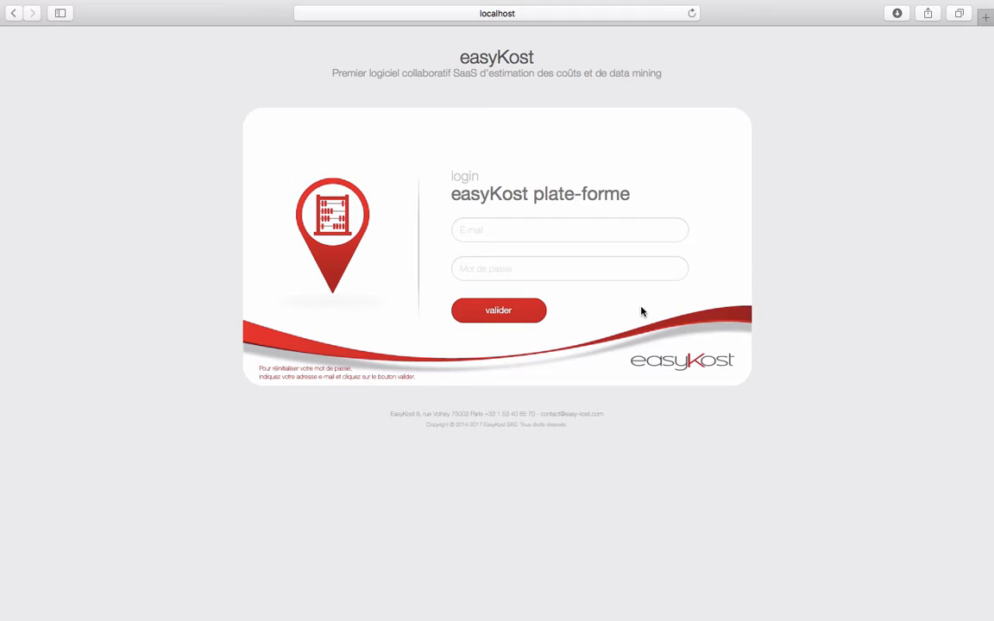
Sign in to easyKost with the account e-mail and password
left_click(602, 229)
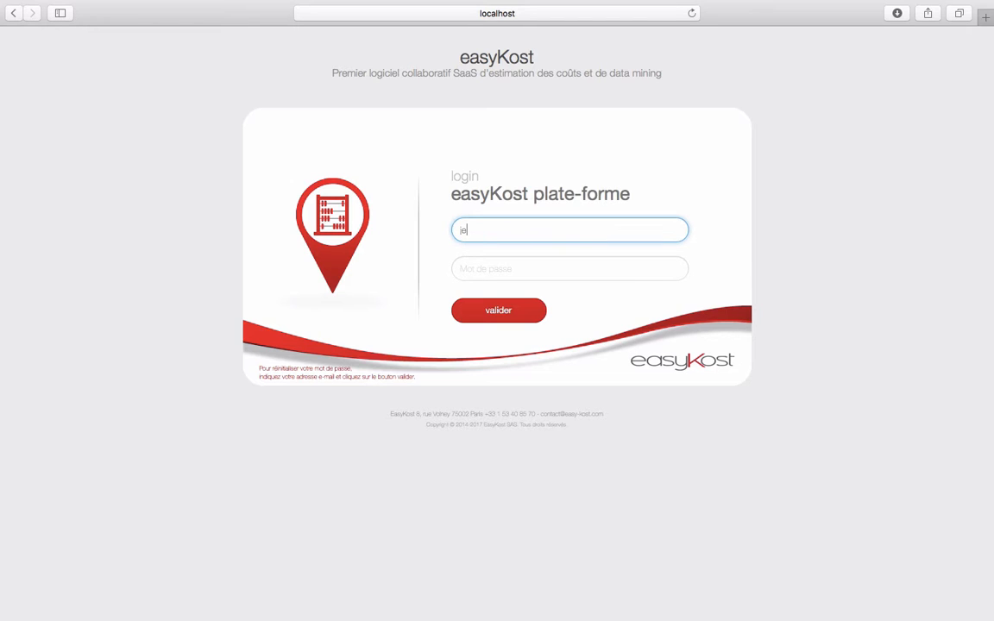
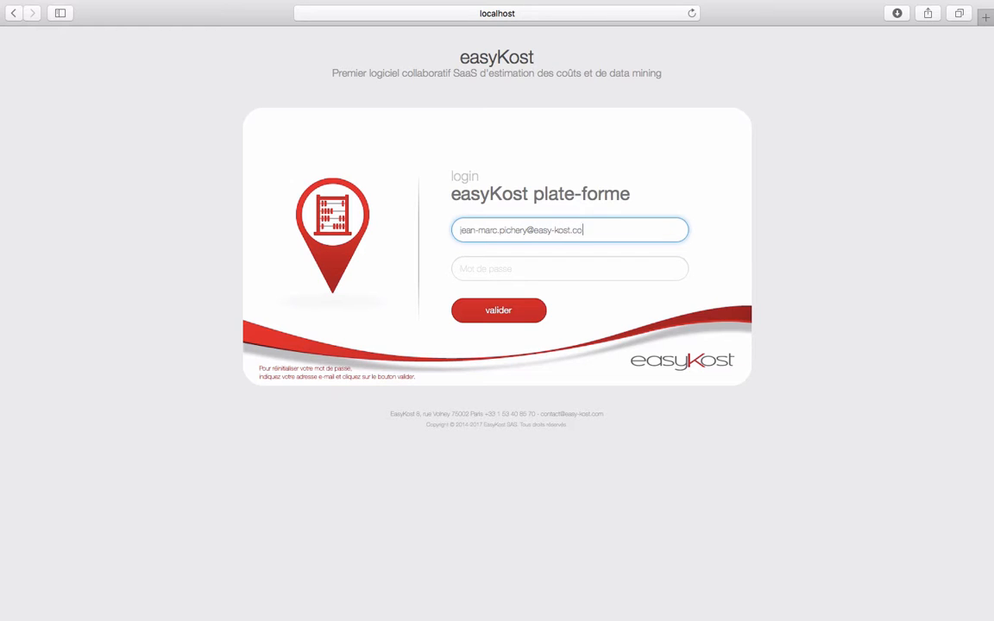
key("Tab")
type("••••••••")
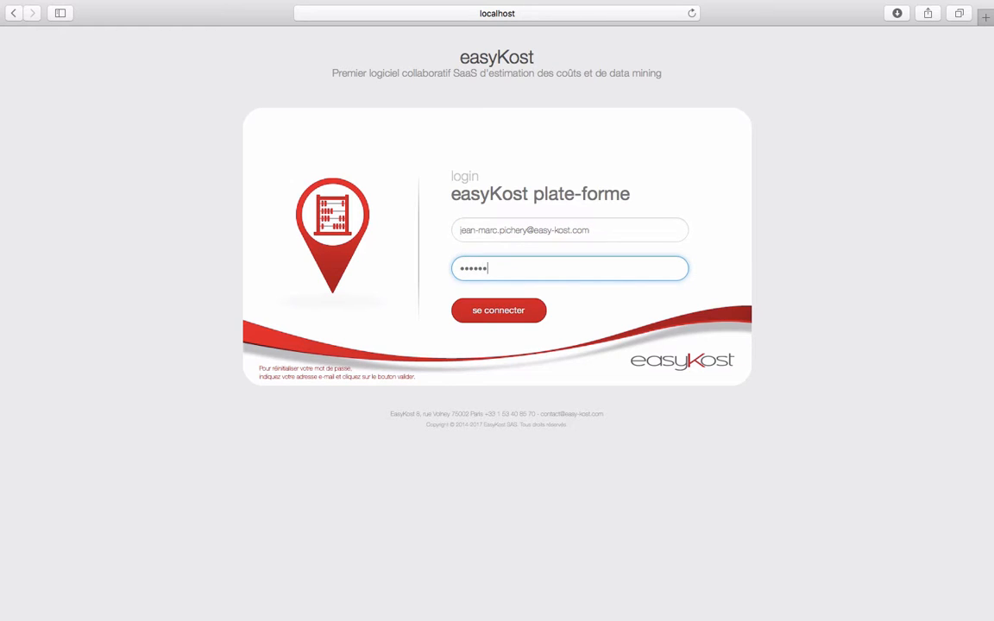
type("••")
left_click(510, 316)
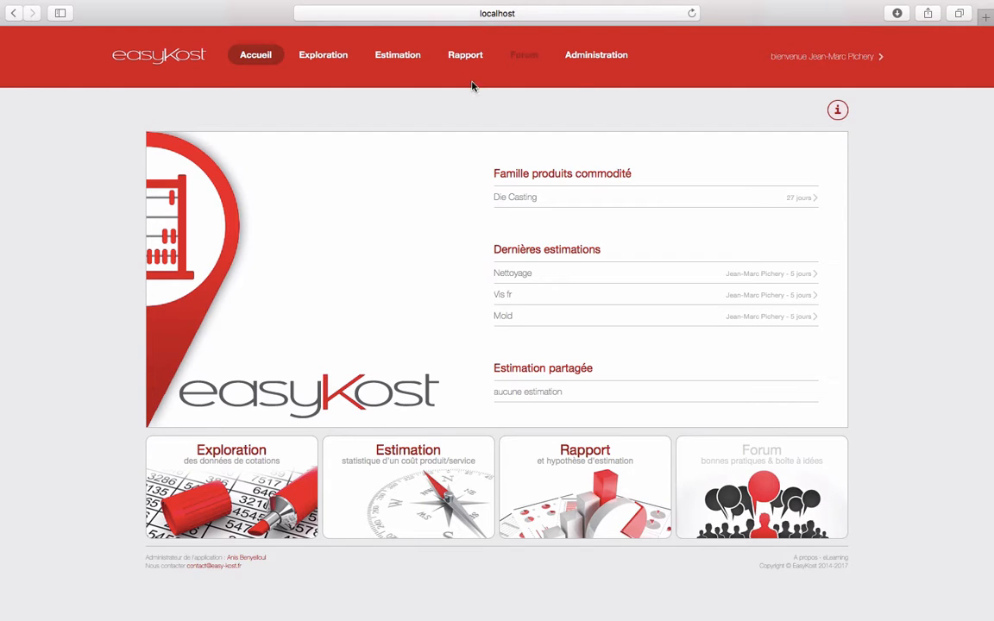
mouse_move(466, 62)
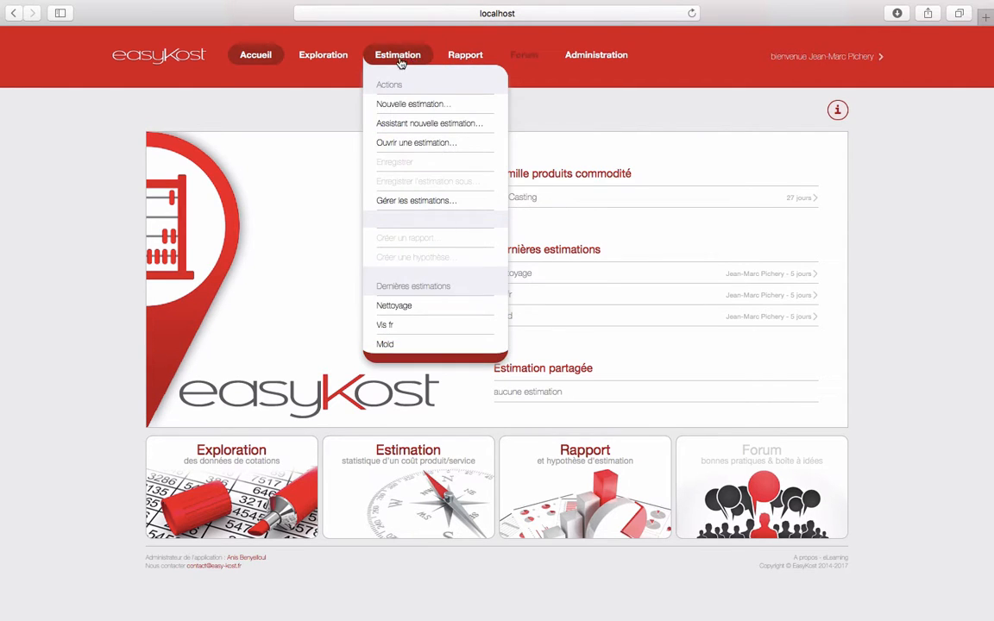
mouse_move(329, 62)
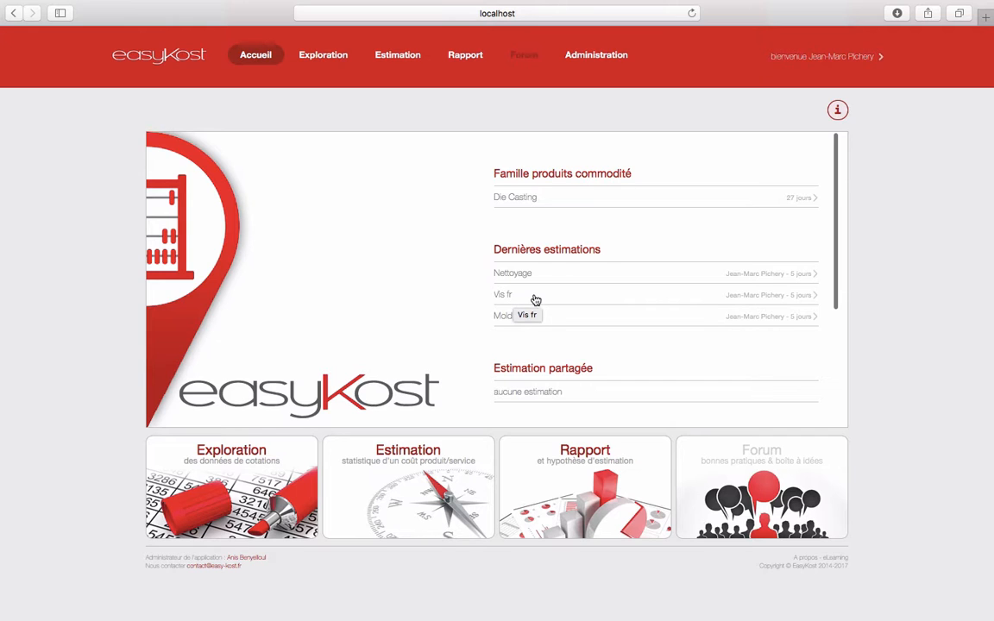
Open the Vis fr estimation from the Dernières estimations list
left_click(534, 298)
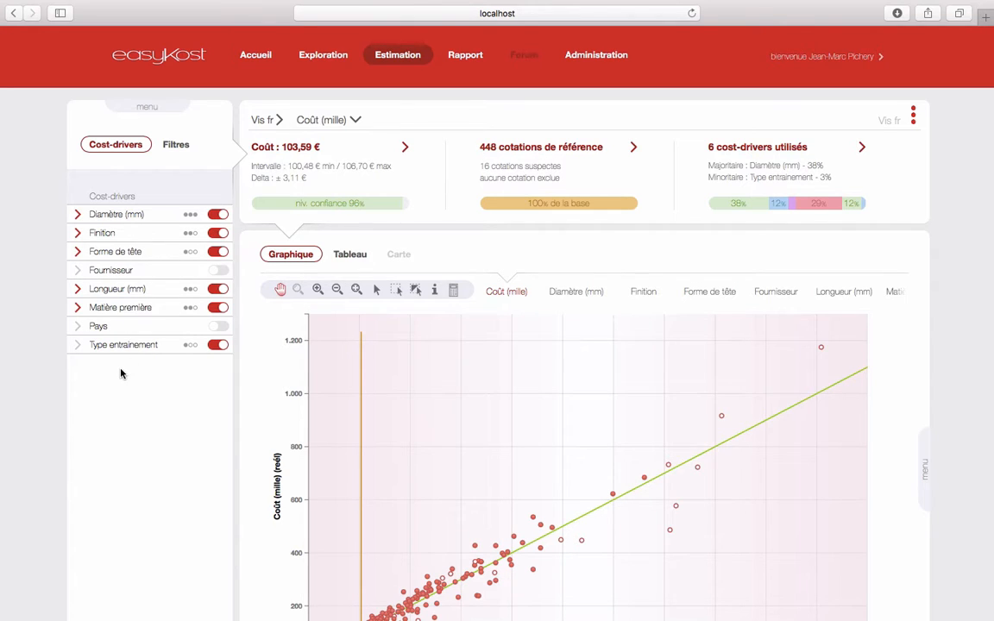
Browse the Diamètre, Finition and Forme de tête cost-driver options
left_click(115, 216)
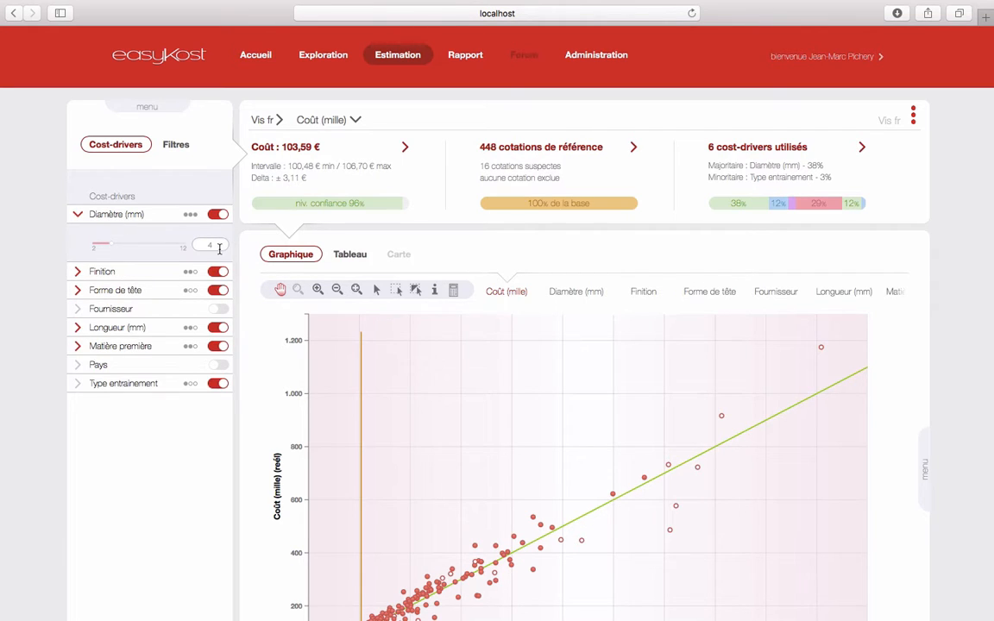
left_click(120, 271)
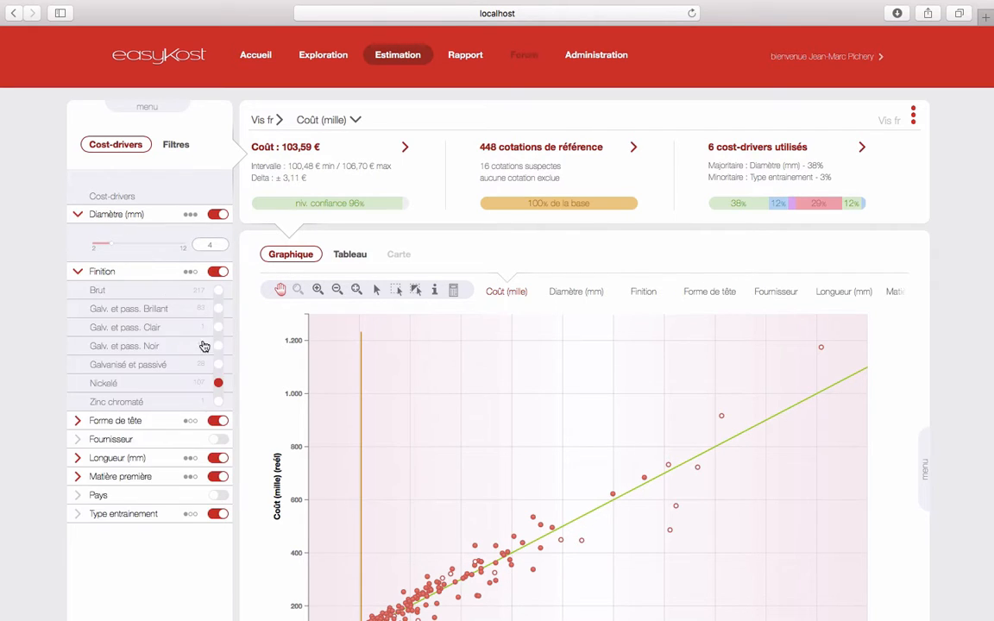
left_click(97, 423)
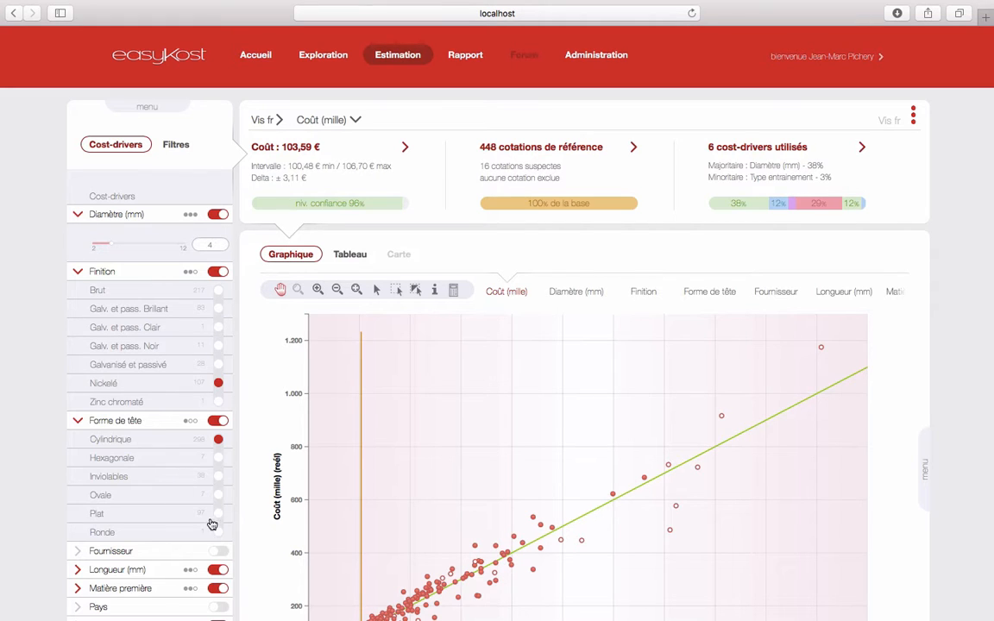
left_click(119, 422)
left_click(102, 270)
left_click(97, 215)
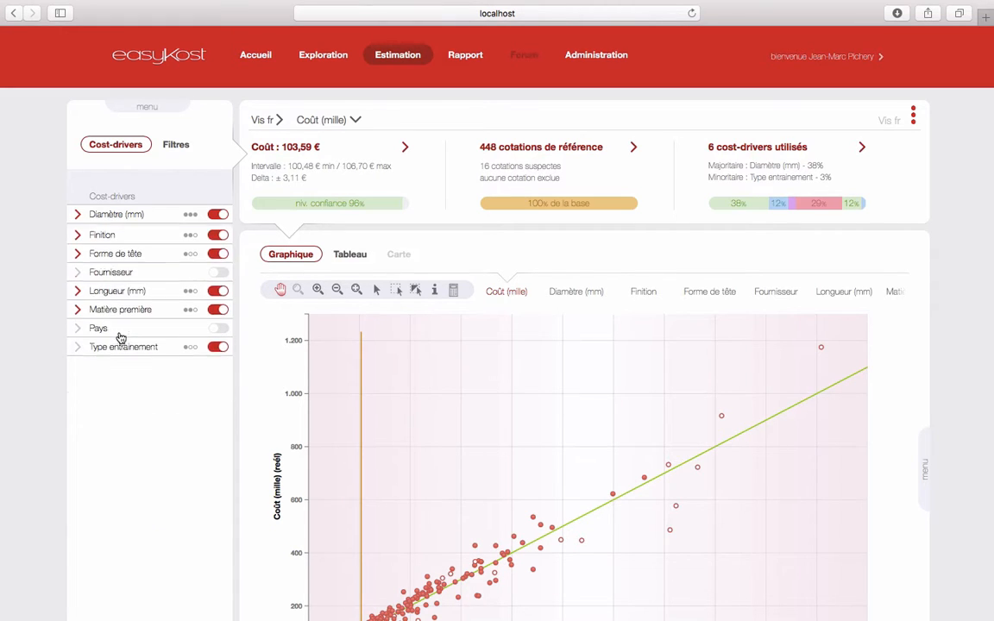
Set Longueur (mm) to 20 and Matière première to Acier, bringing the cost to 84,02 €
left_click(111, 292)
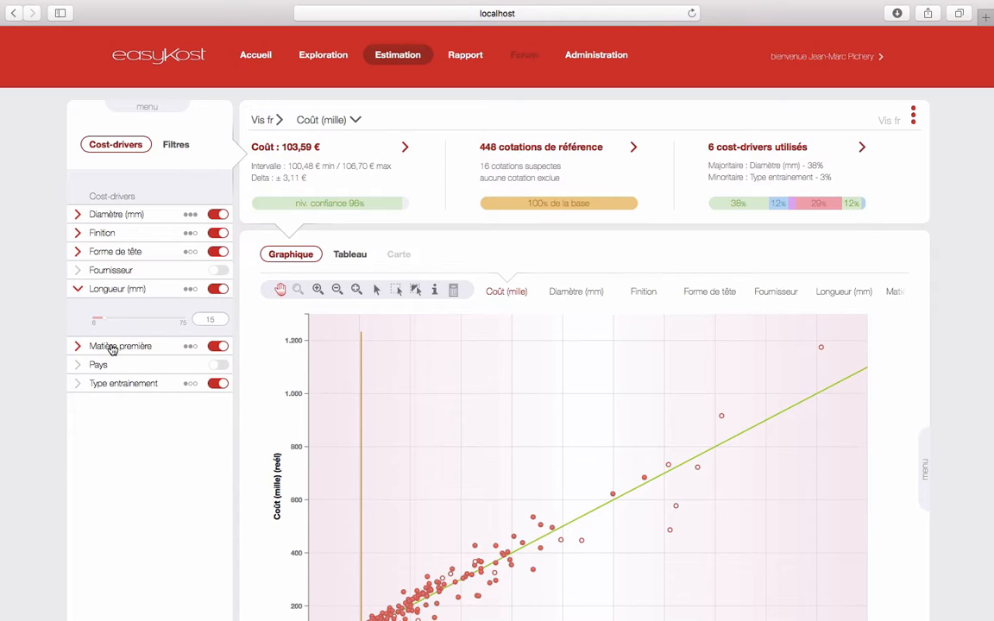
left_click(111, 346)
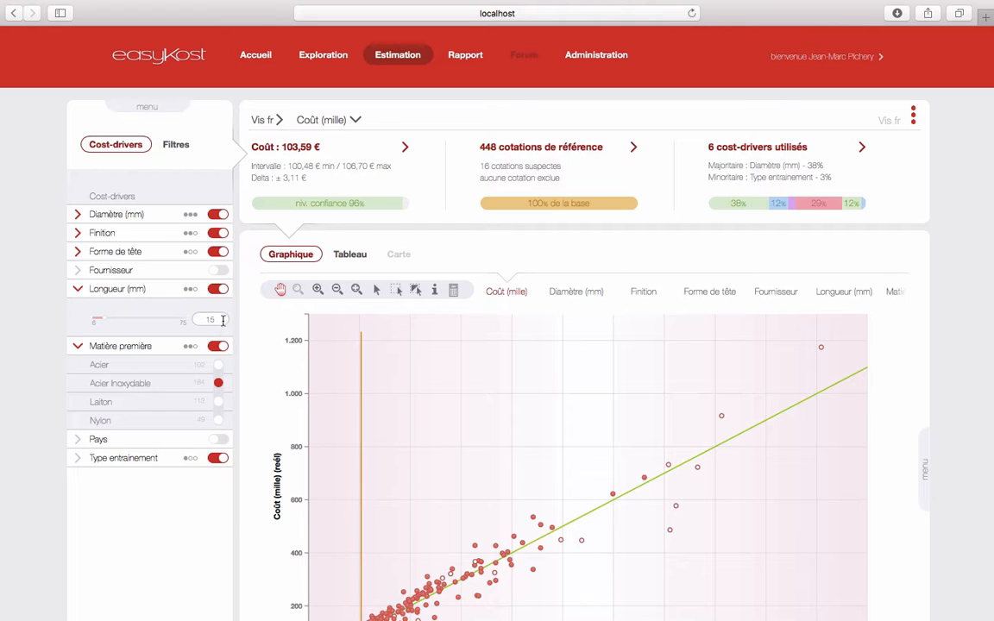
left_click_drag(208, 320, 186, 320)
type("20")
key("Return")
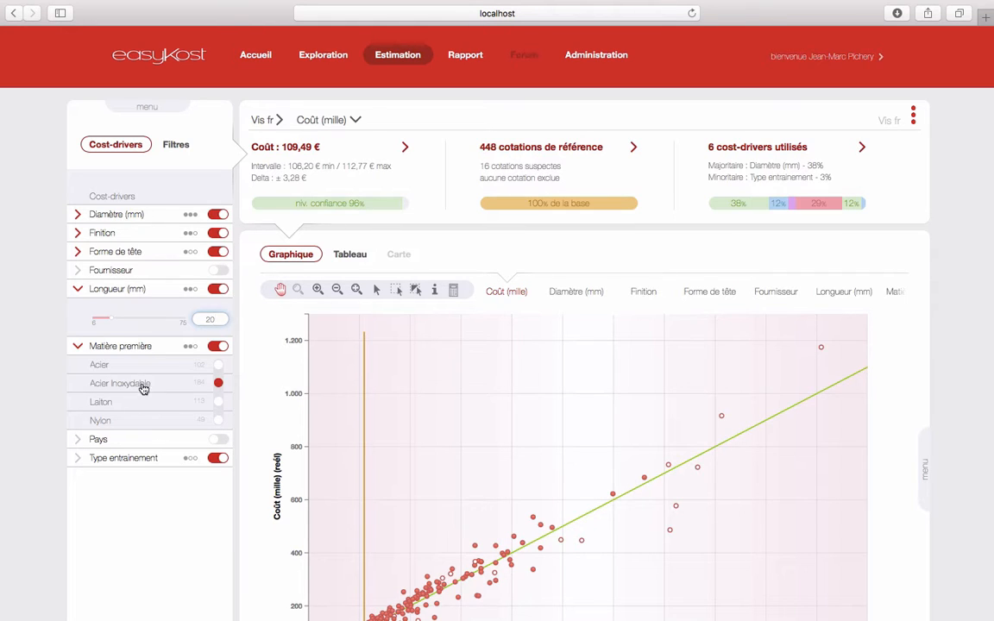
left_click(219, 365)
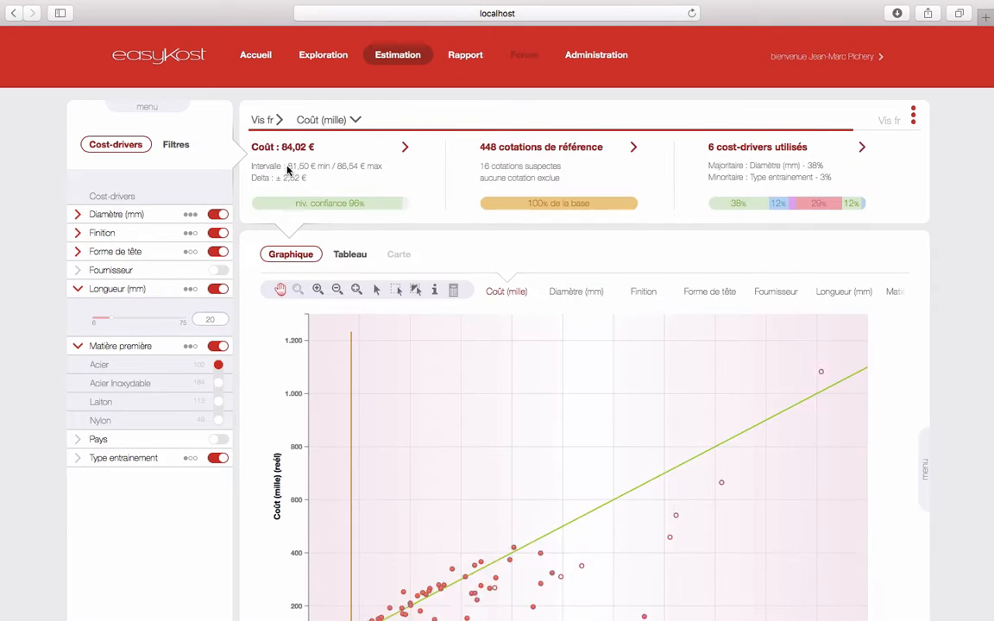
left_click(102, 344)
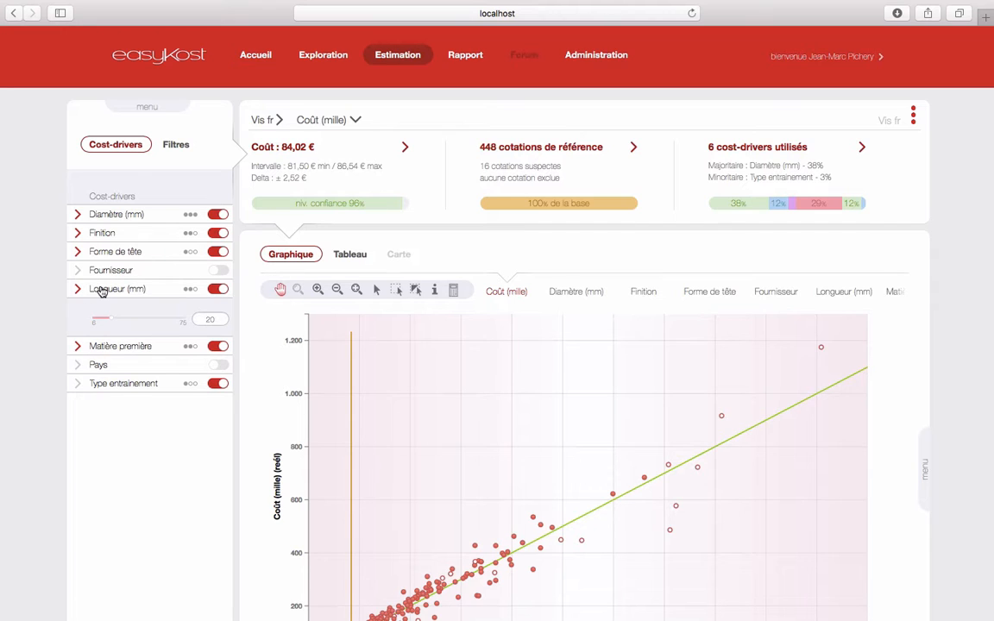
Collapse the Longueur (mm) row and review the cost-driver shares, with Diamètre at 38%
left_click(101, 292)
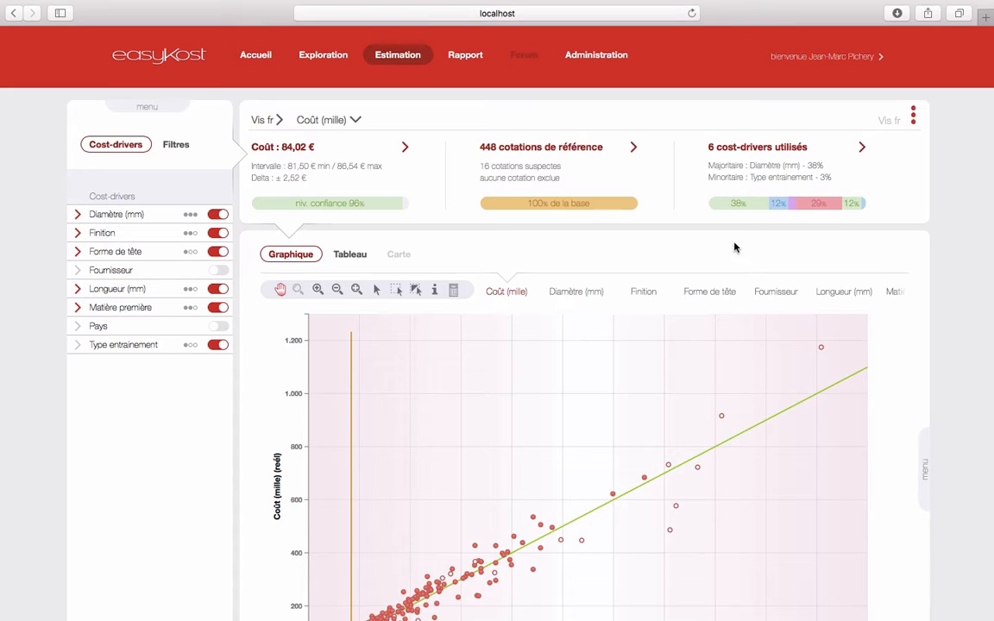
mouse_move(735, 210)
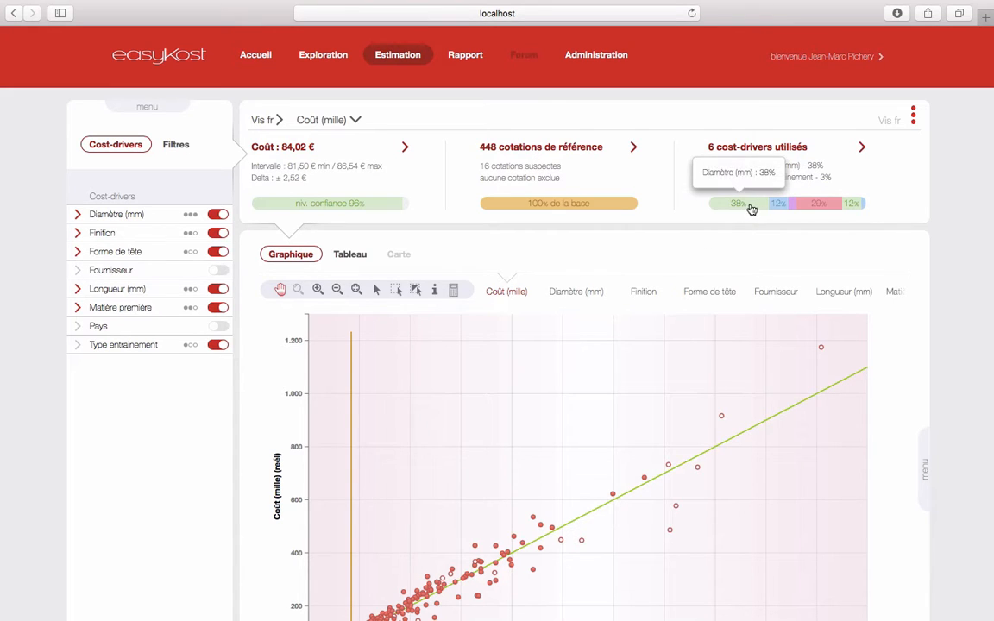
mouse_move(813, 210)
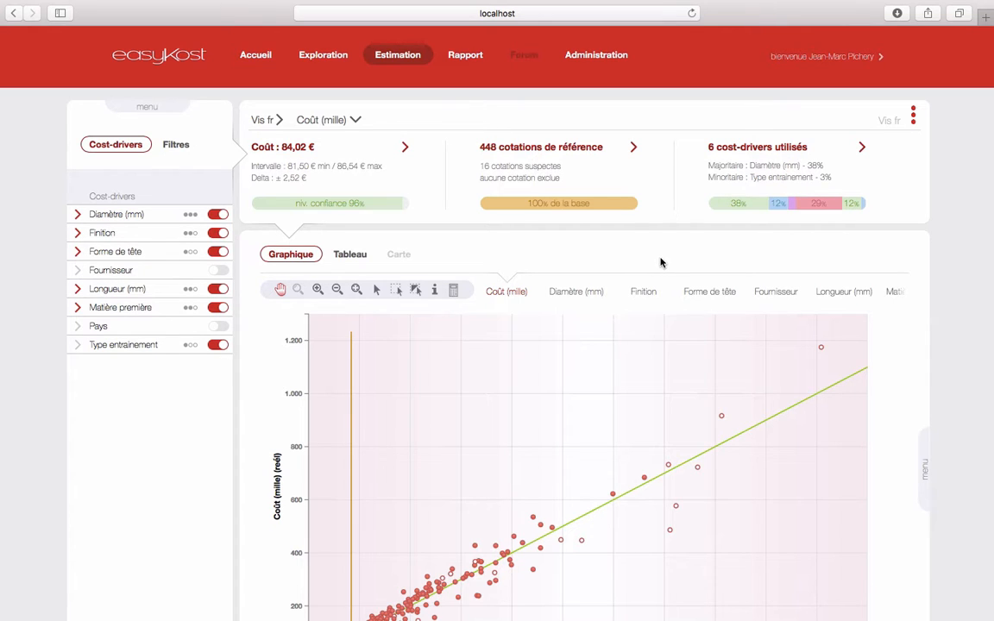
Sort the cost drivers by Importance
left_click(146, 107)
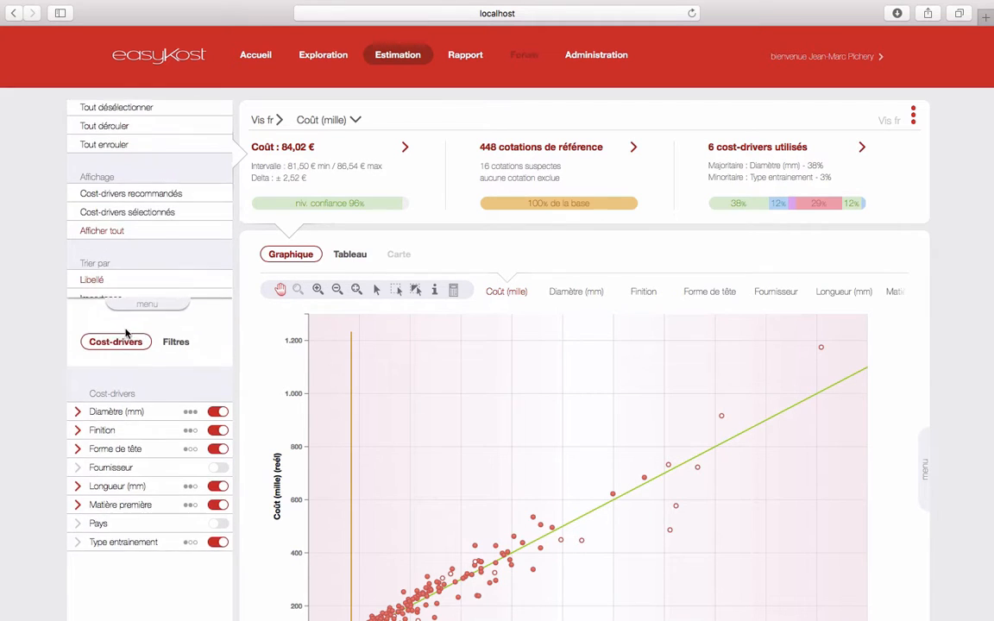
left_click(108, 351)
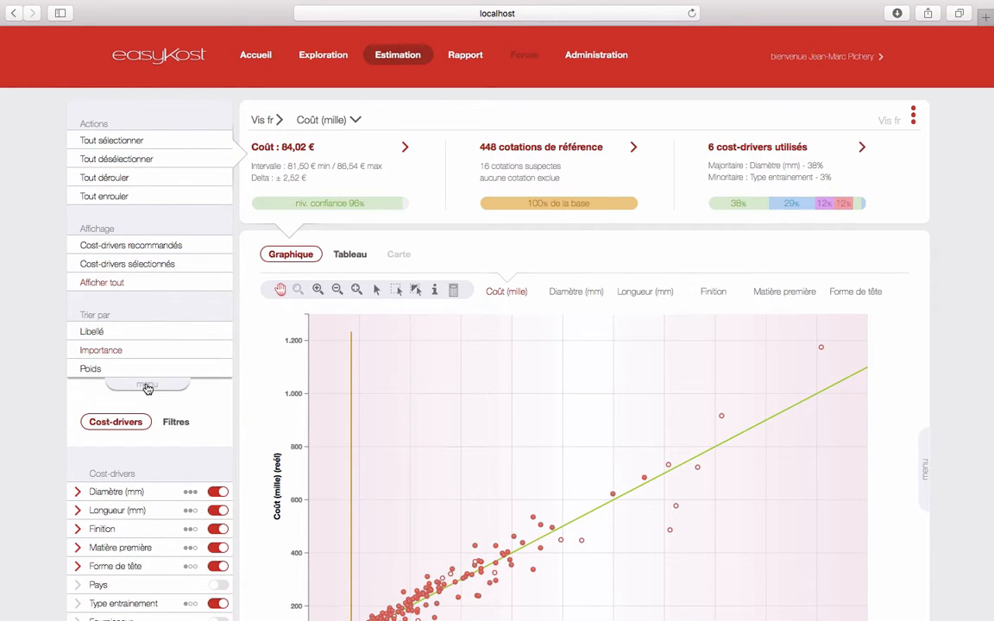
left_click(145, 384)
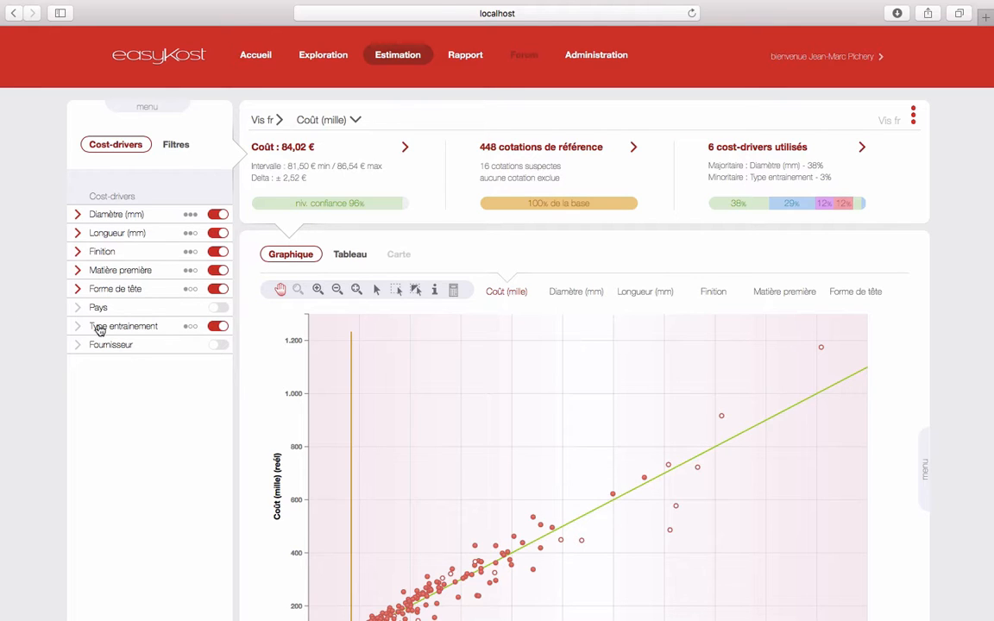
Check the Finition options, then bring up the options for the 84,02 € cost
left_click(103, 252)
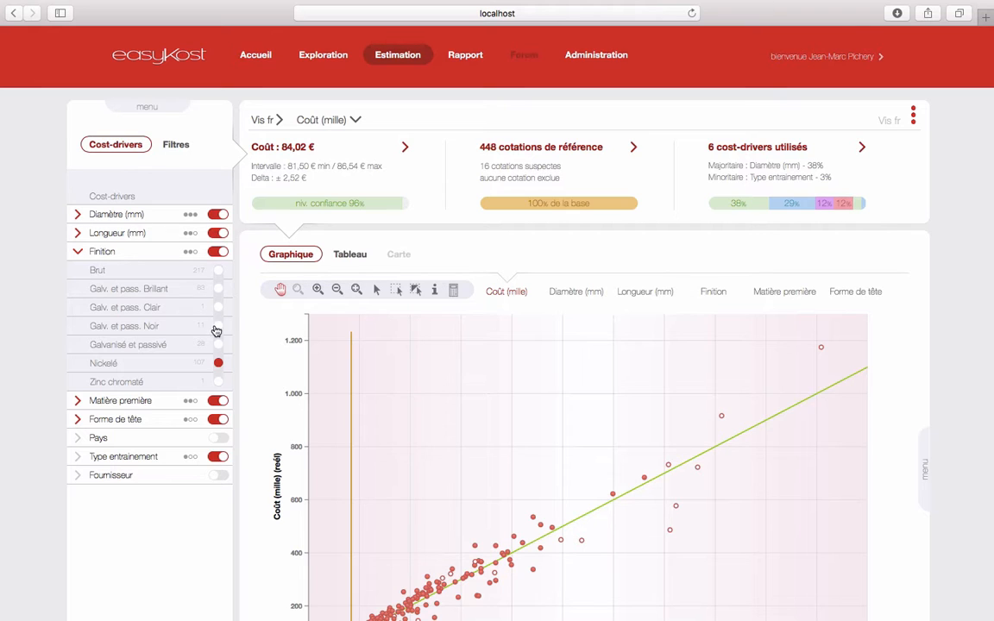
left_click(102, 252)
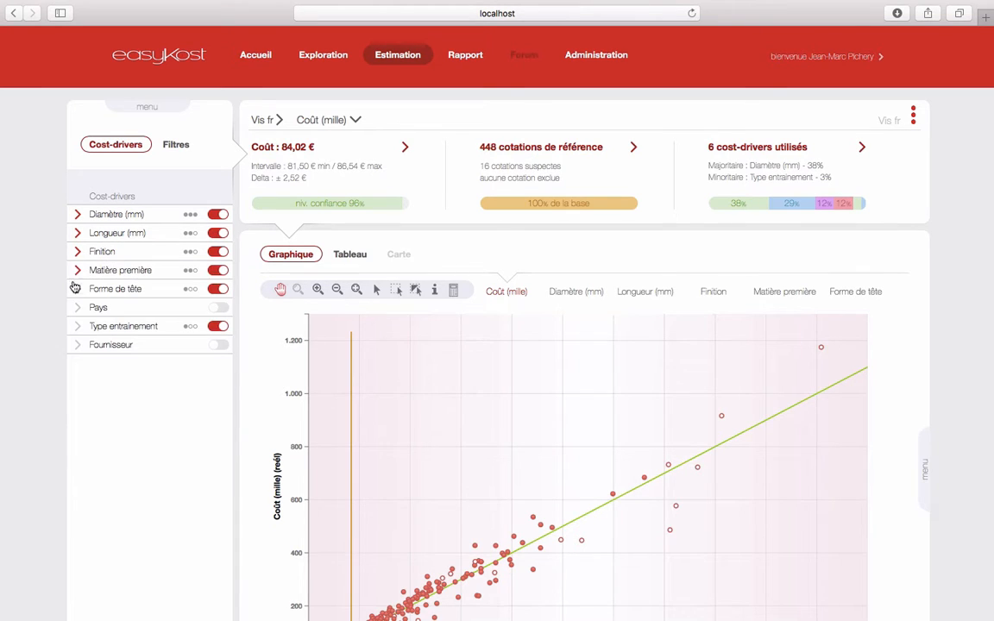
left_click(292, 149)
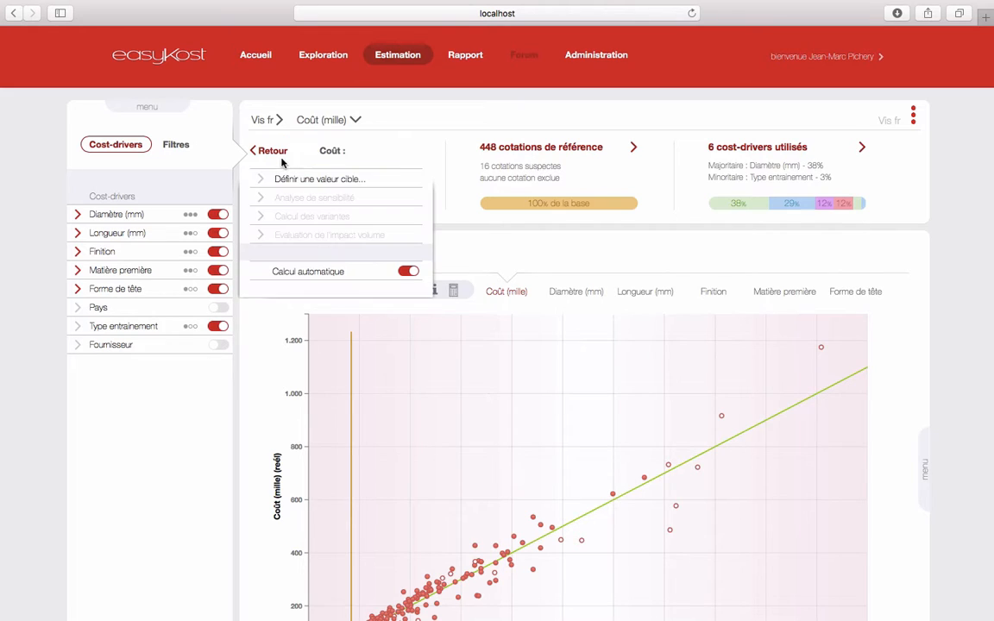
Set a target cost of 80 € and calculate the per-driver alternatives
left_click(328, 181)
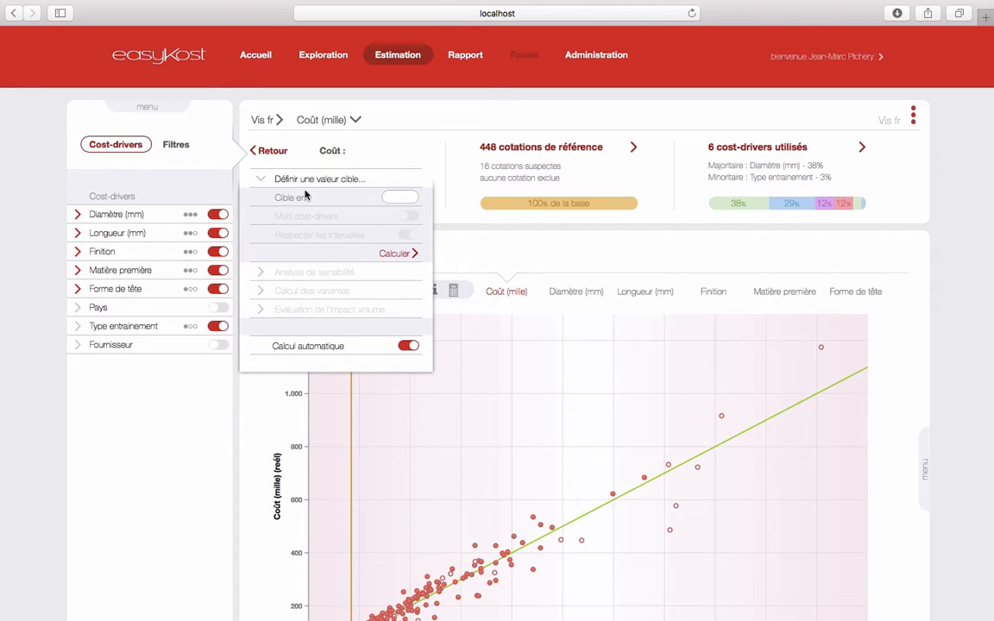
left_click(402, 198)
type("80")
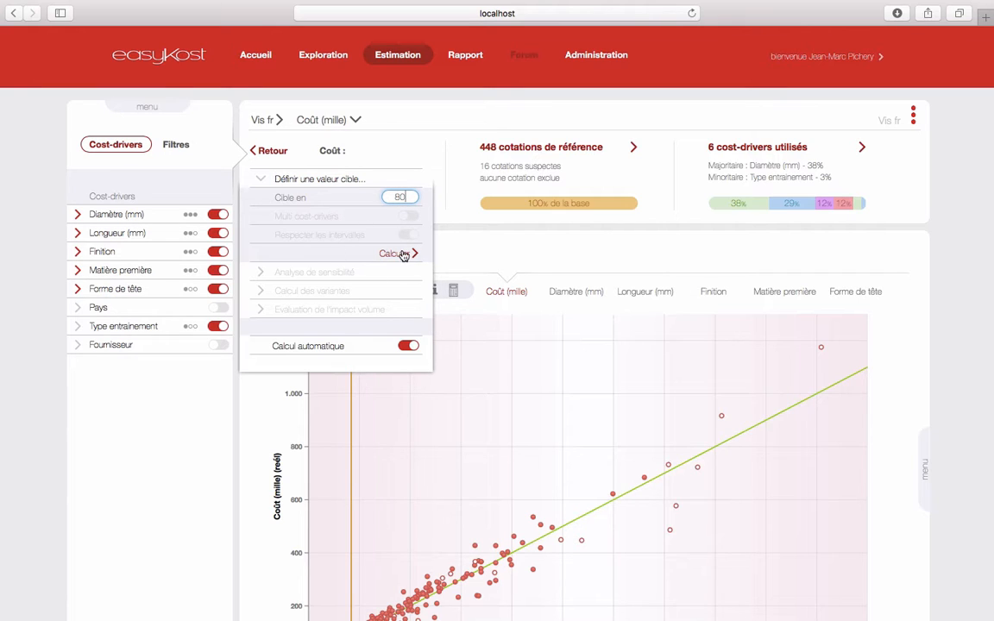
left_click(402, 254)
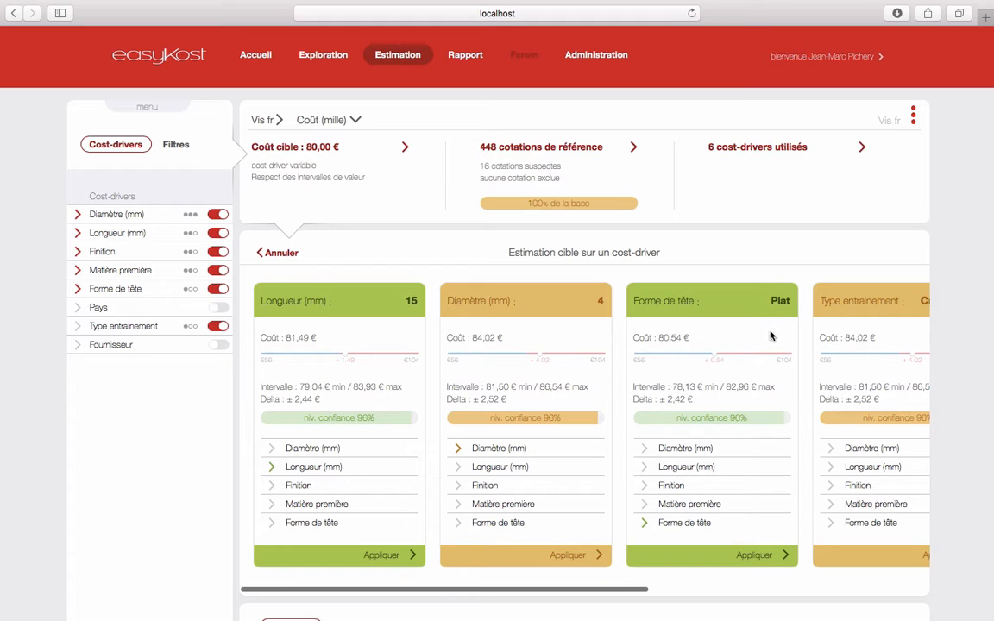
left_click(93, 290)
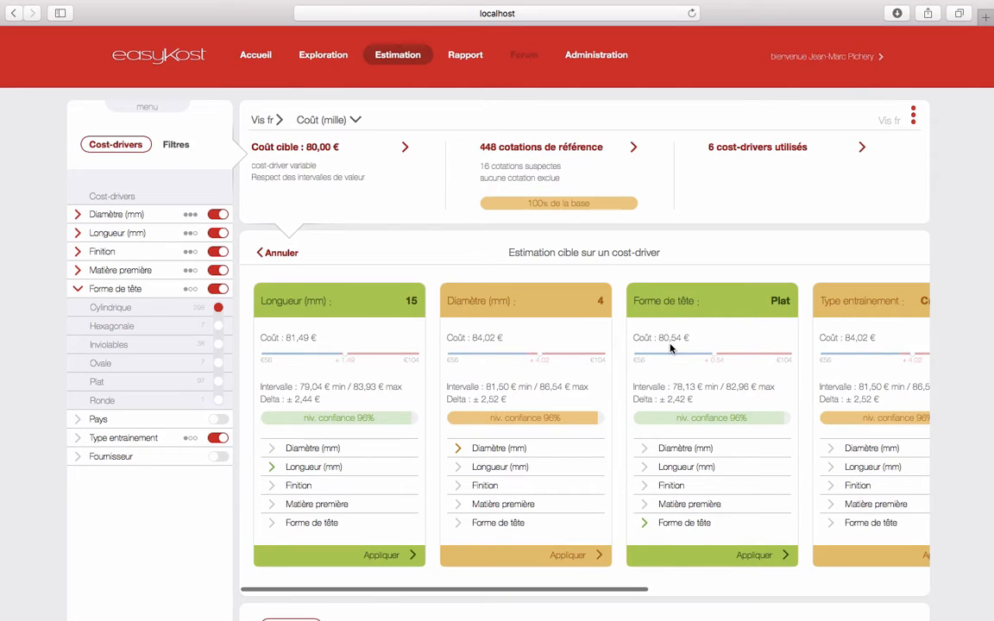
Apply the Plat head shape so the estimate reads 80,54 €, and collapse Forme de tête
left_click(753, 557)
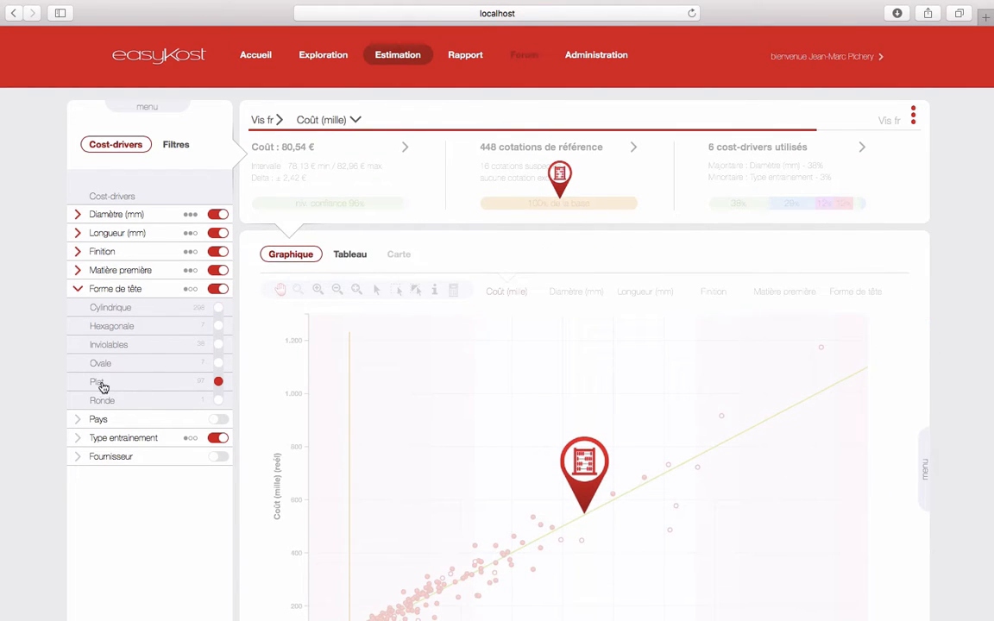
left_click(122, 291)
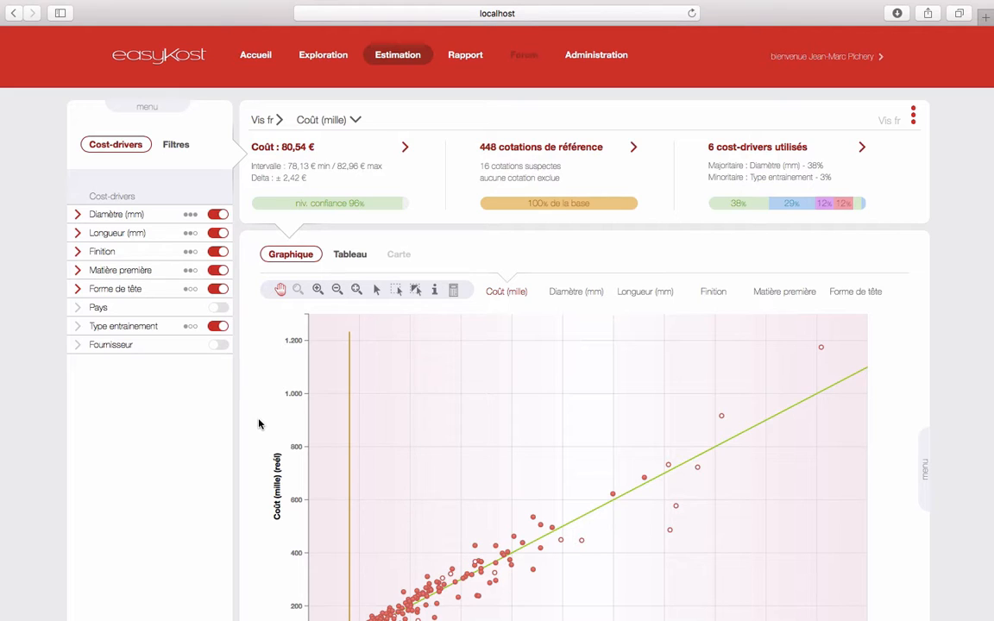
scroll(262, 400, "down", 3)
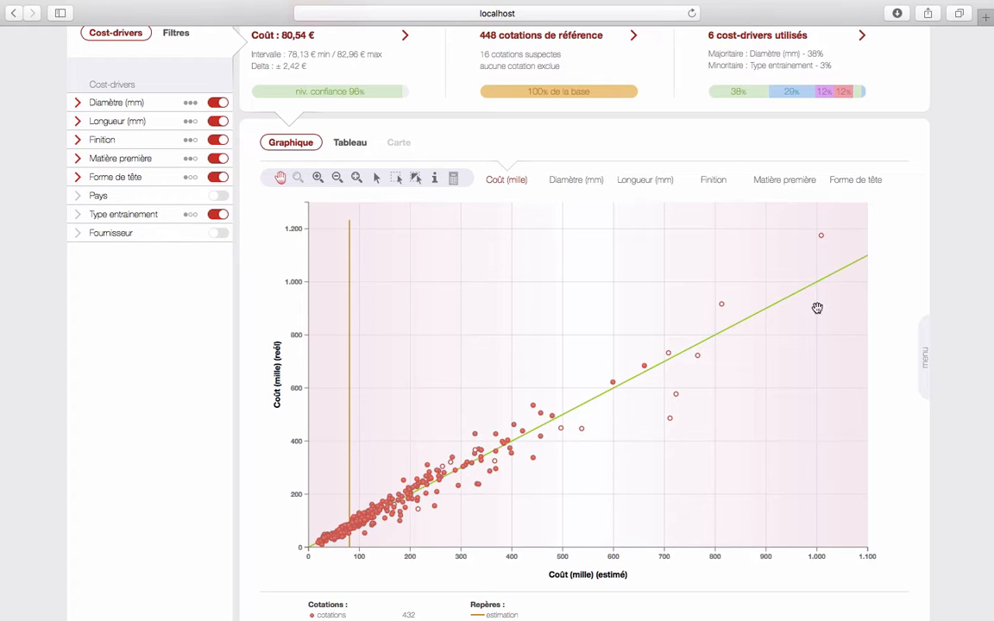
Turn on Axes identiques so both scatter-chart axes run to 1.300
left_click(923, 364)
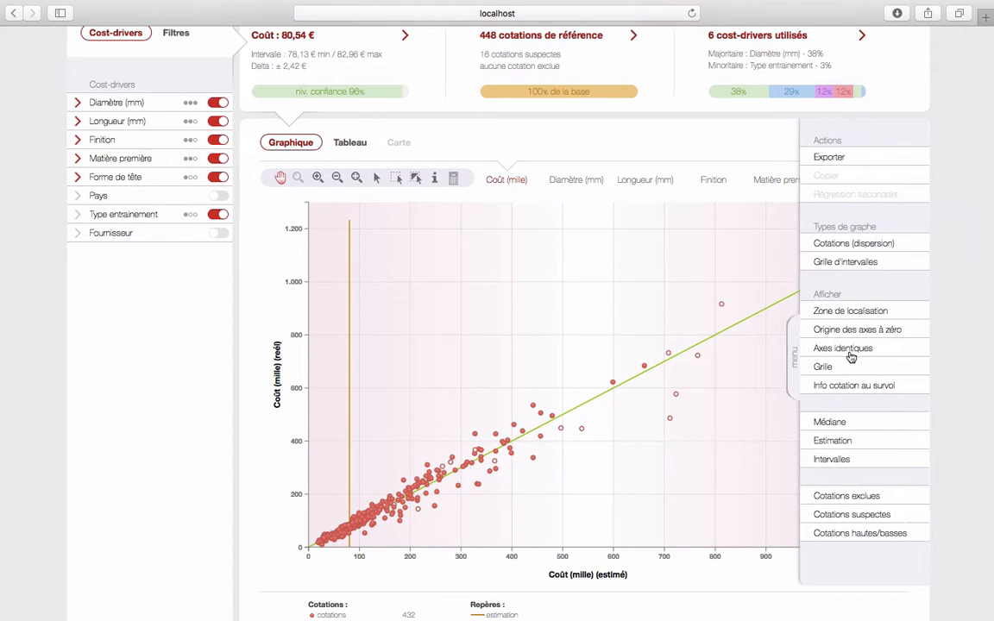
left_click(919, 351)
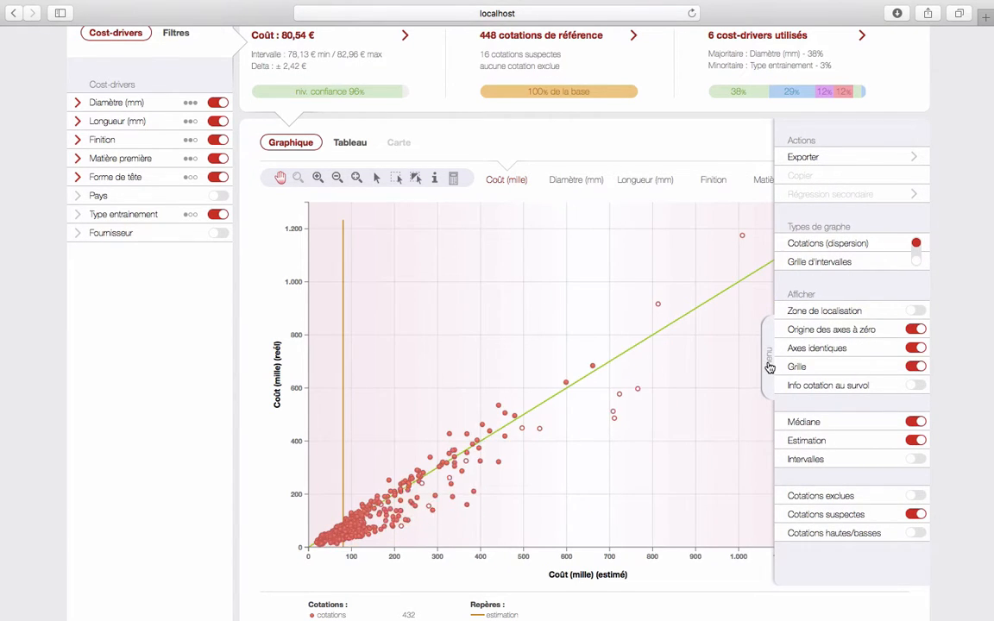
left_click(760, 519)
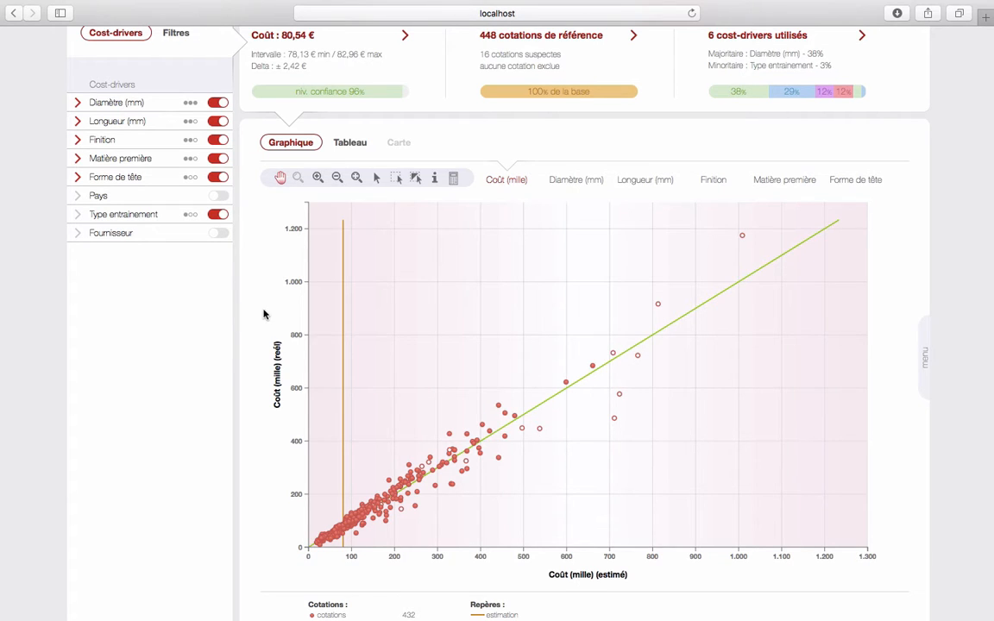
scroll(265, 314, "up", 2)
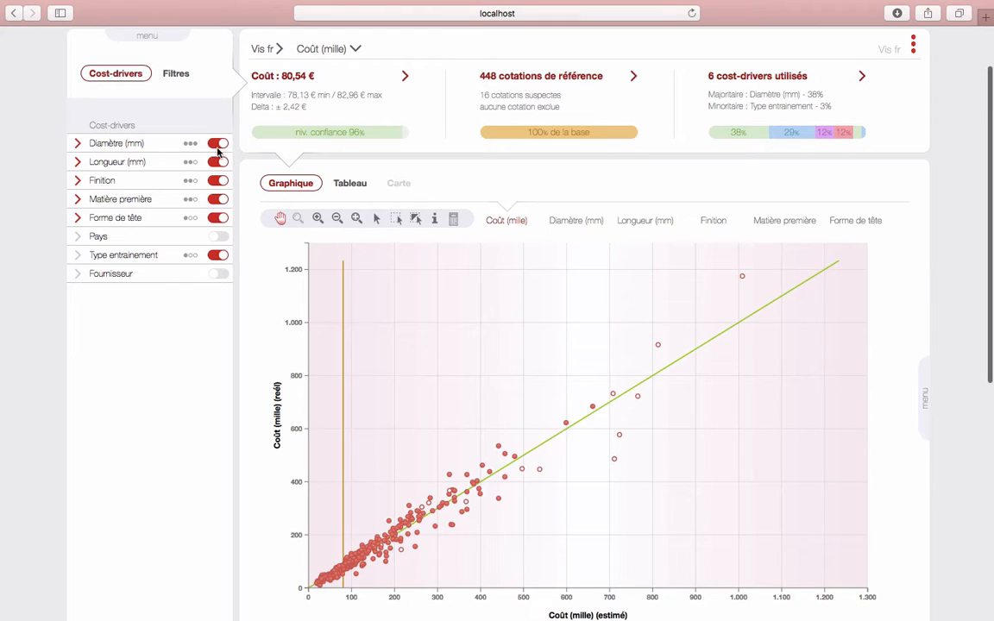
left_click(220, 144)
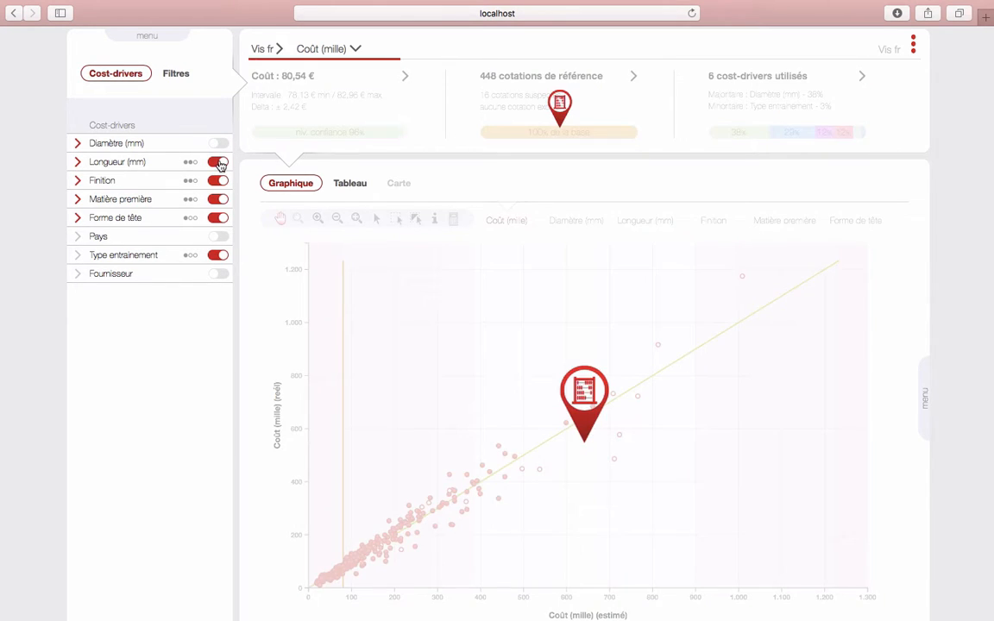
left_click(219, 162)
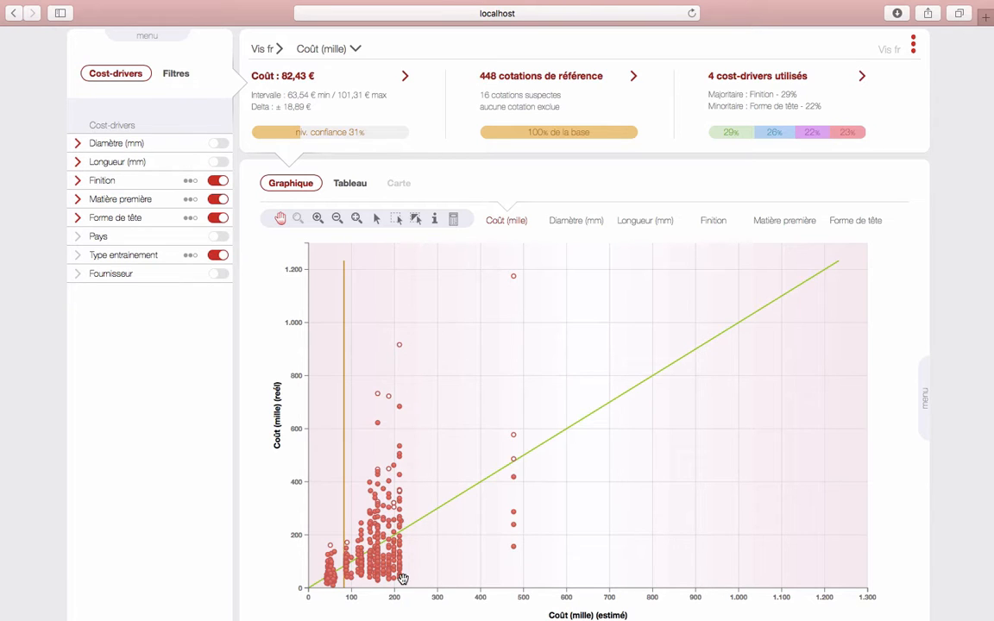
left_click(218, 162)
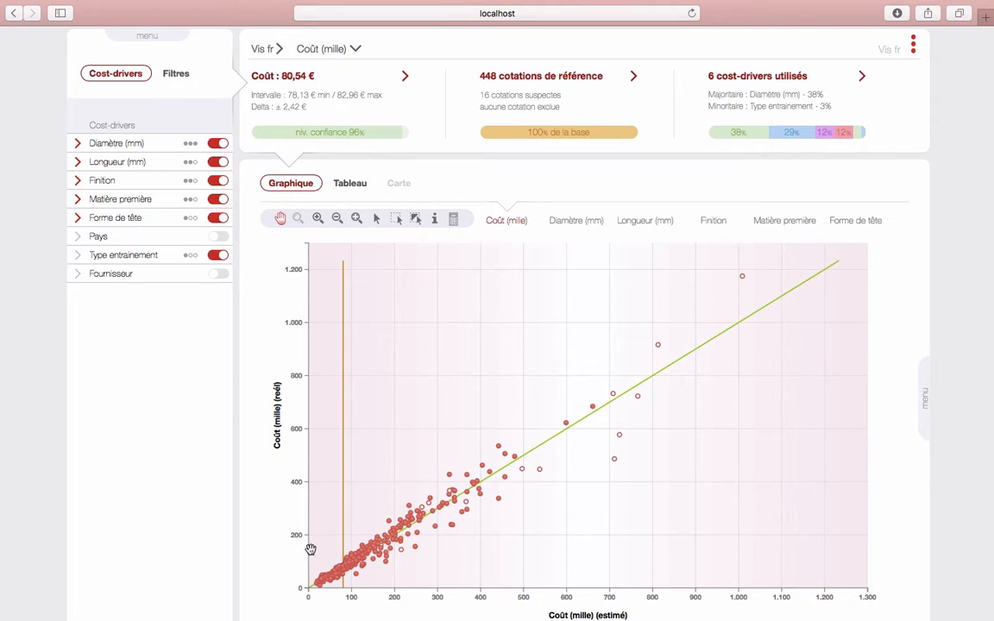
scroll(264, 517, "down", 2)
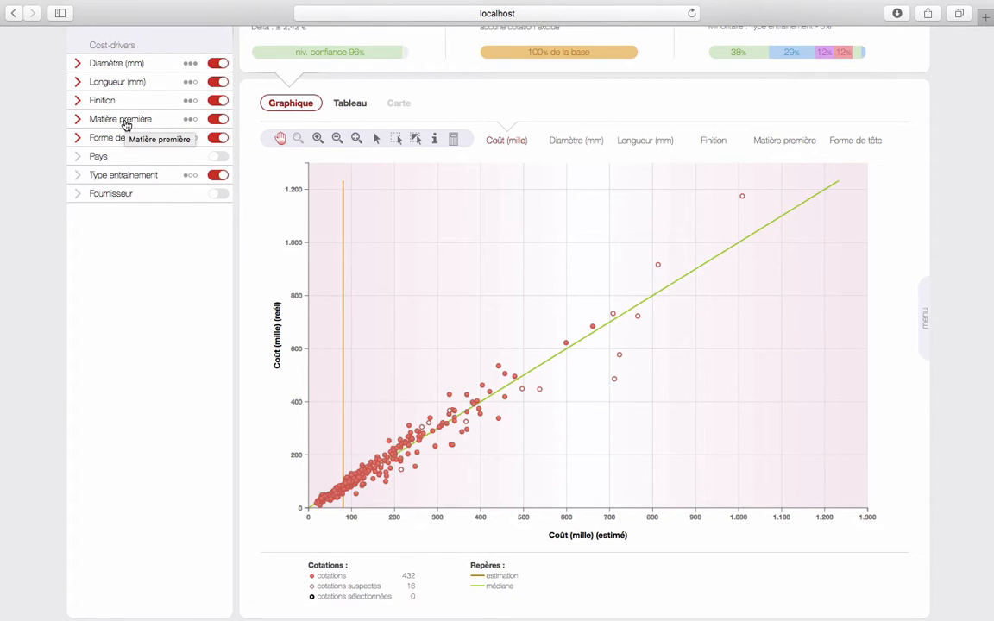
Colour chart points by Matière première and size them by Longueur (mm)
right_click(125, 126)
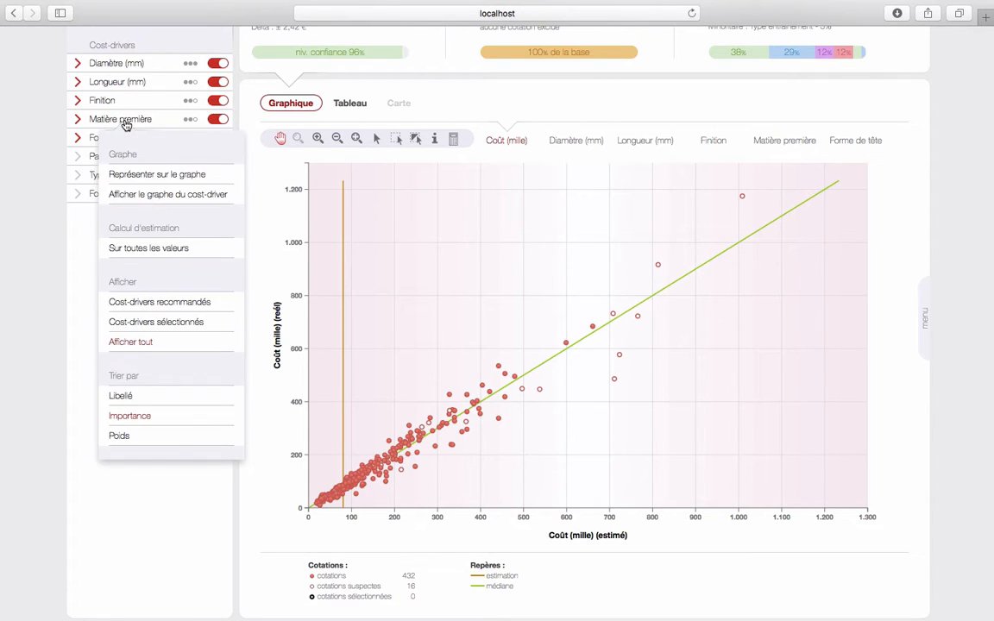
left_click(165, 180)
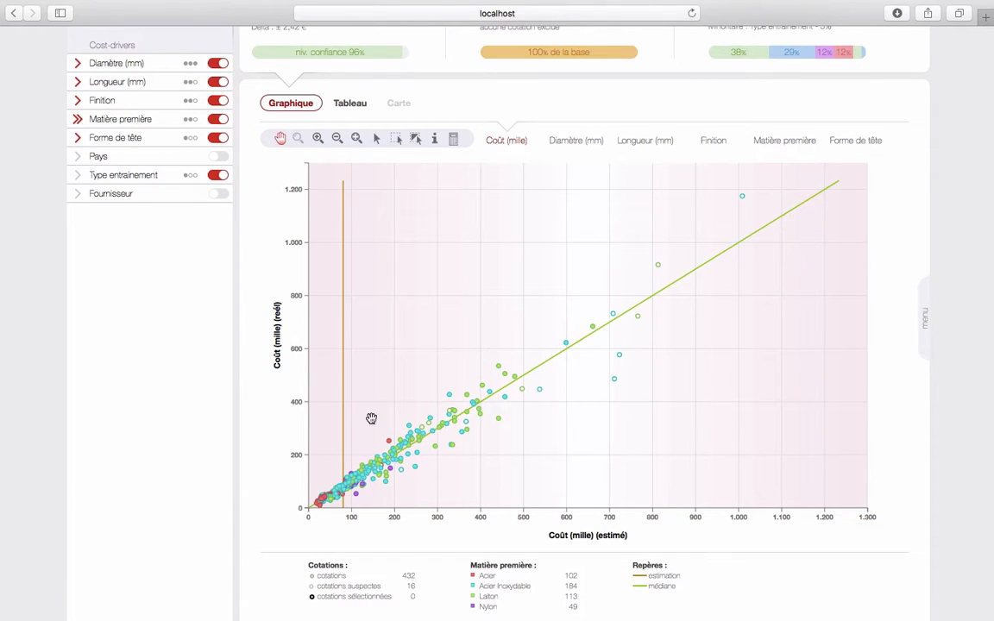
right_click(104, 80)
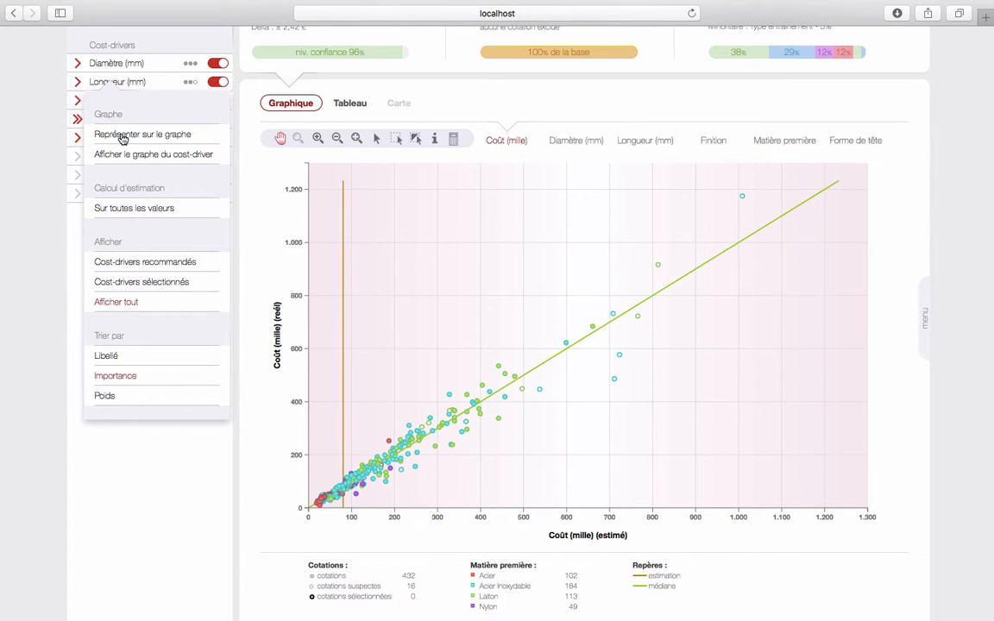
left_click(124, 138)
scroll(255, 439, "down", 1)
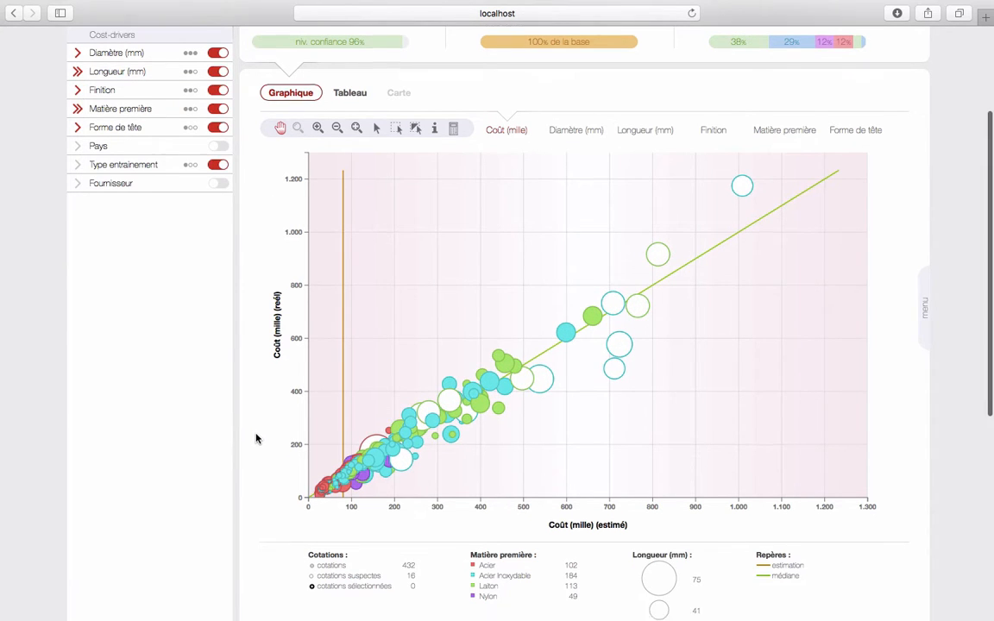
scroll(256, 439, "down", 1)
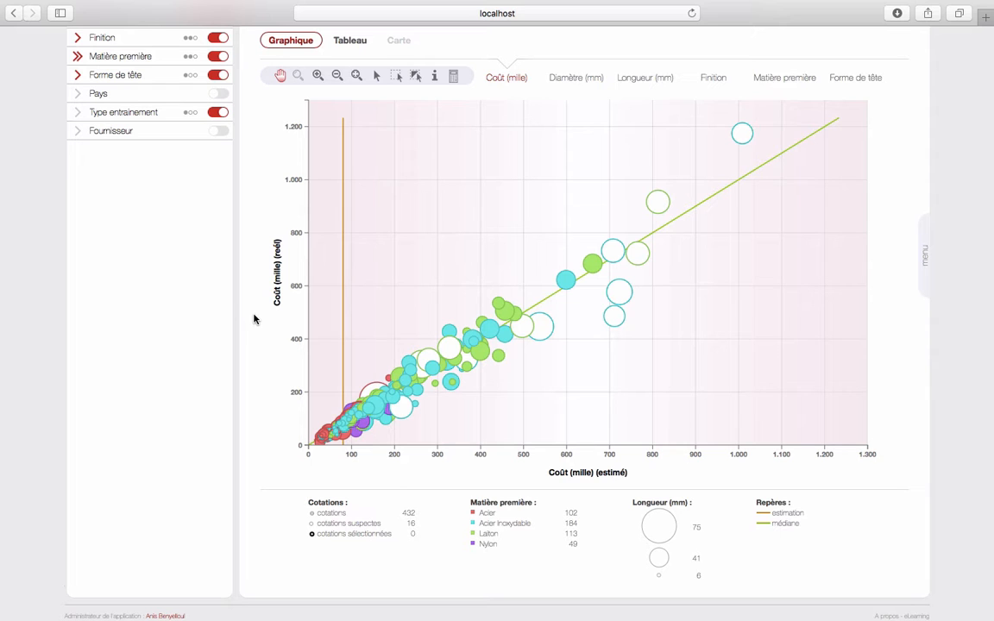
scroll(255, 319, "up", 1)
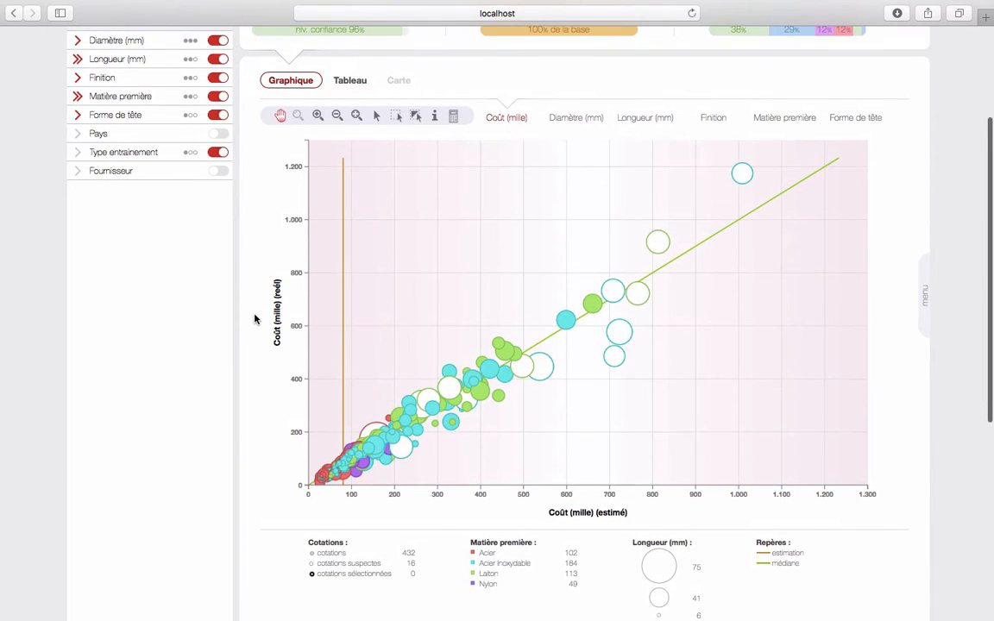
scroll(319, 458, "up", 5)
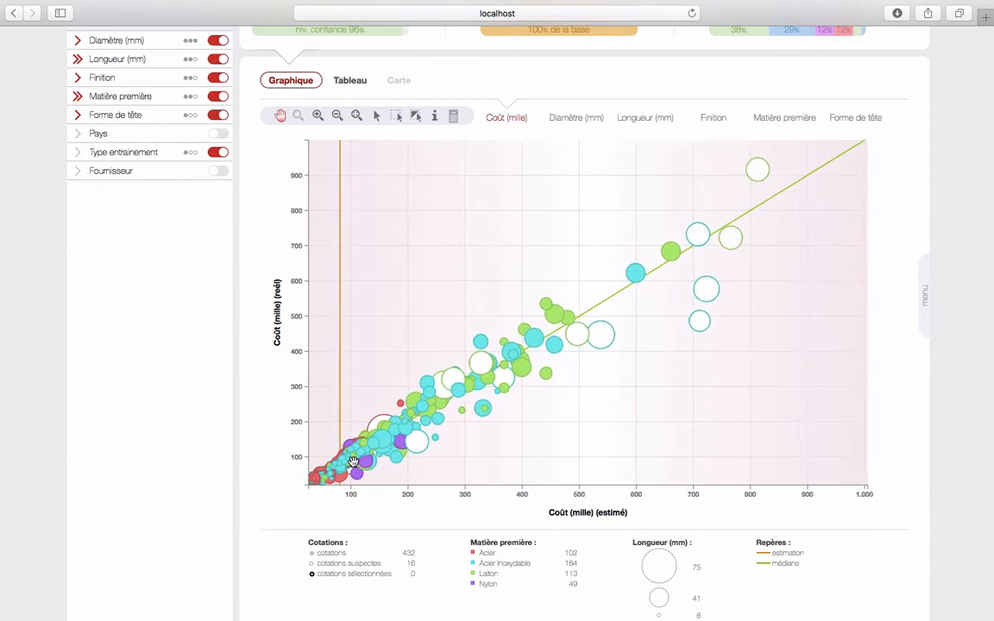
scroll(351, 461, "up", 5)
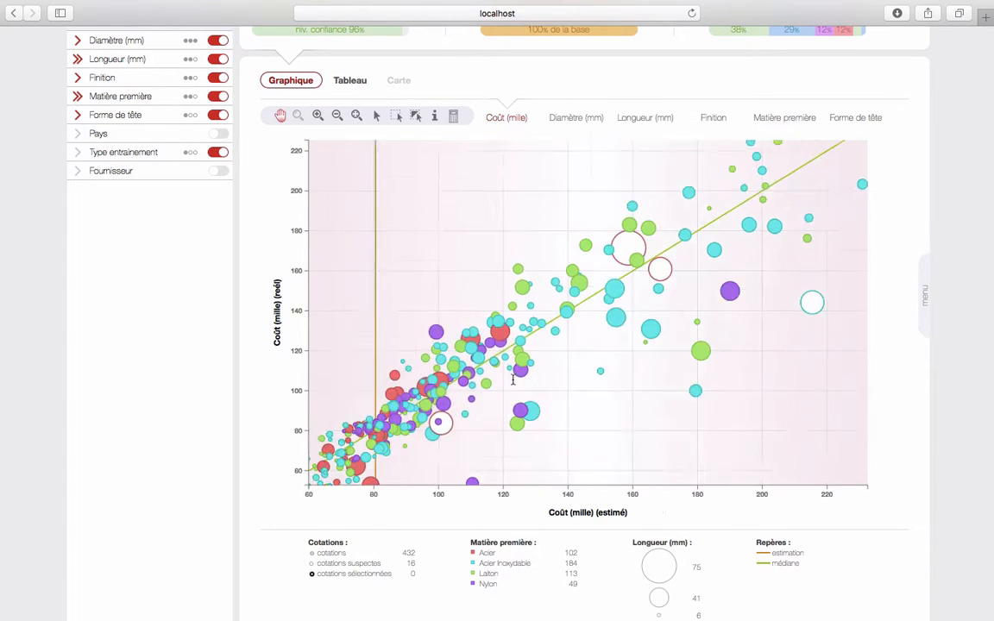
scroll(444, 380, "up", 5)
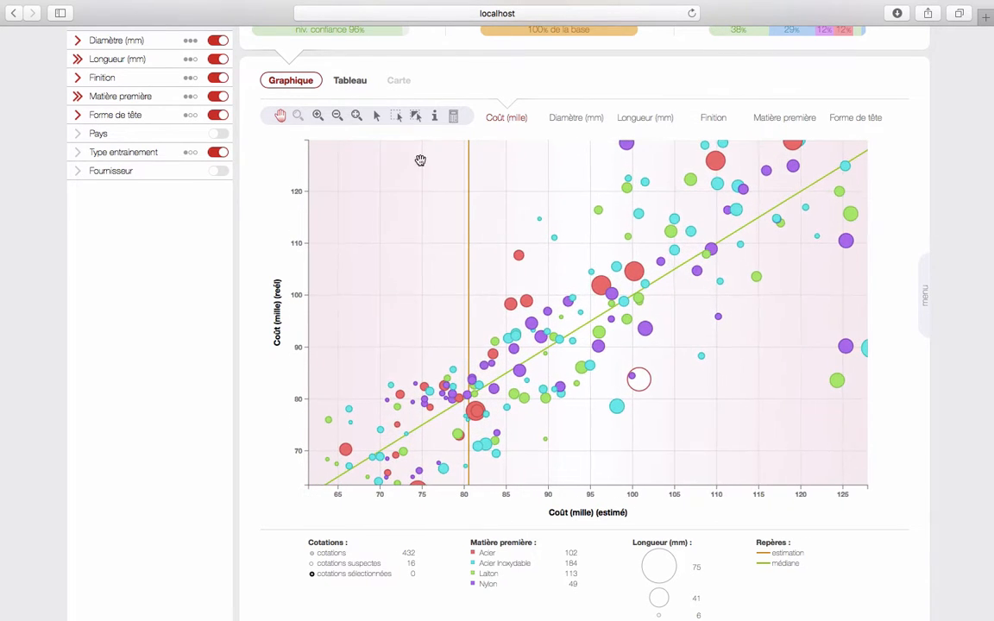
left_click(436, 116)
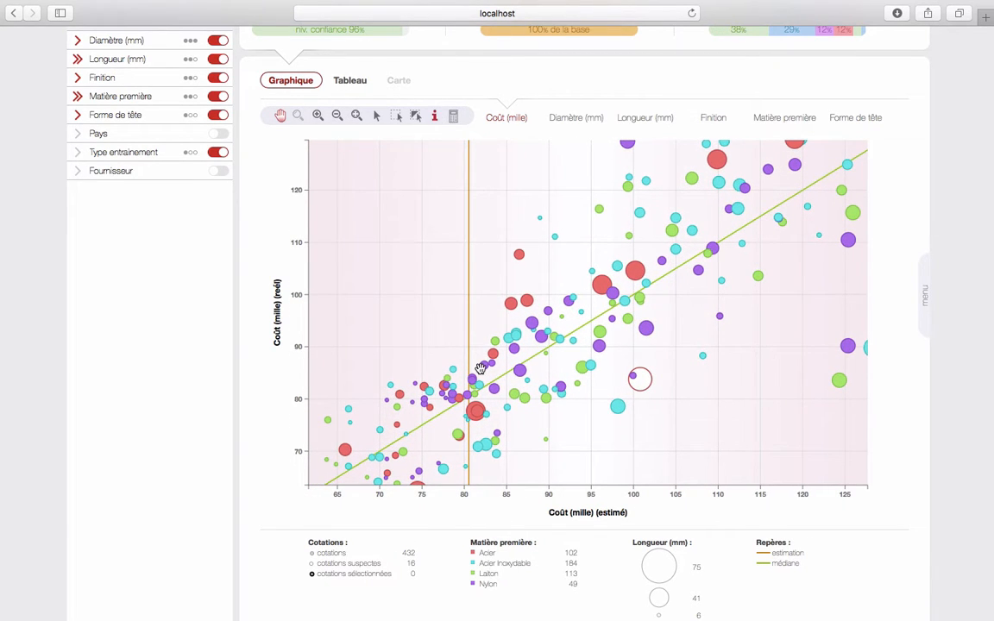
mouse_move(425, 347)
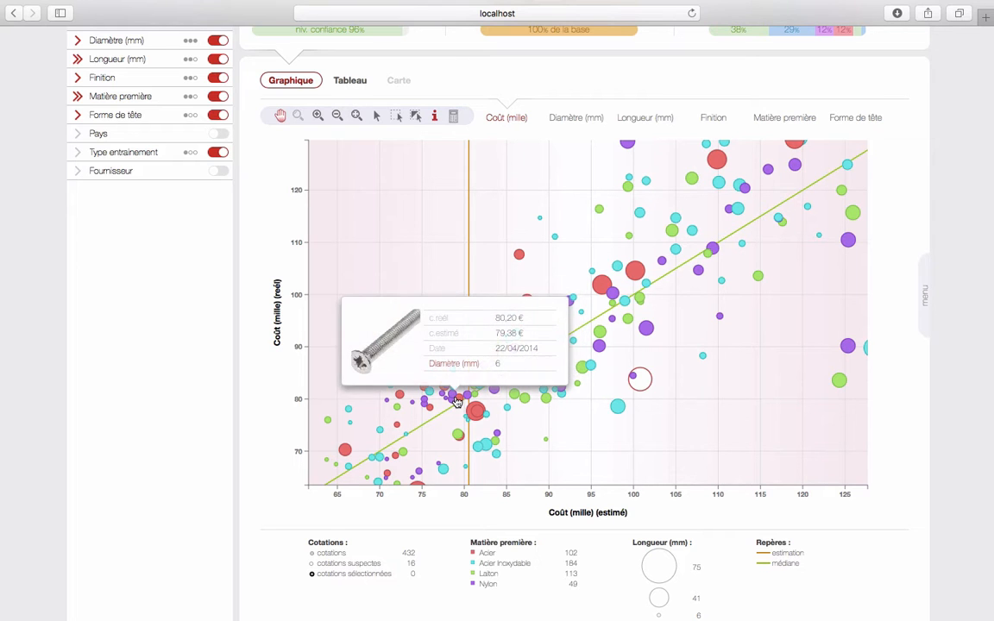
mouse_move(467, 398)
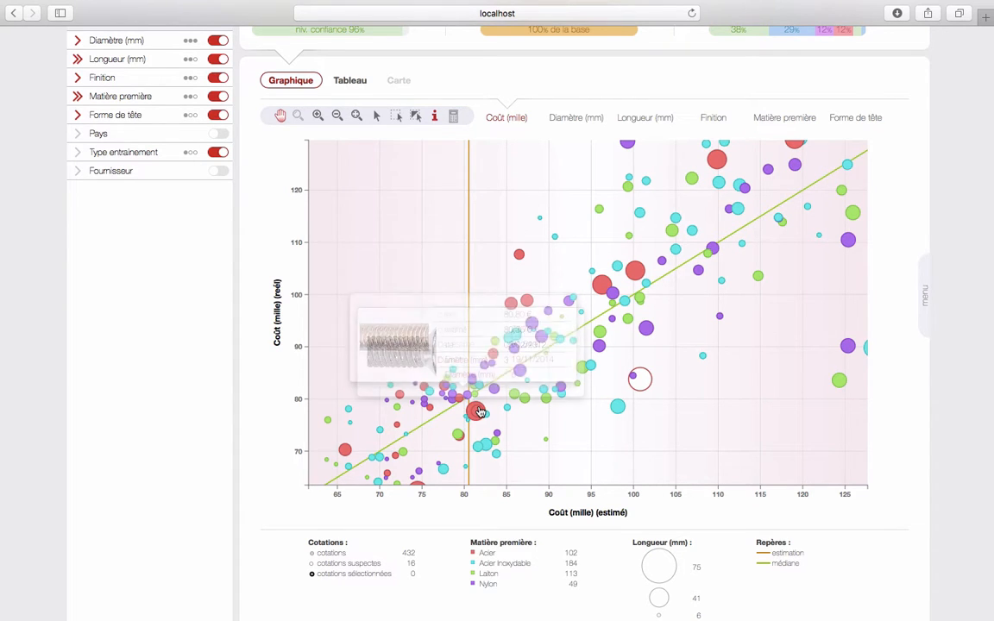
scroll(495, 365, "down", 1)
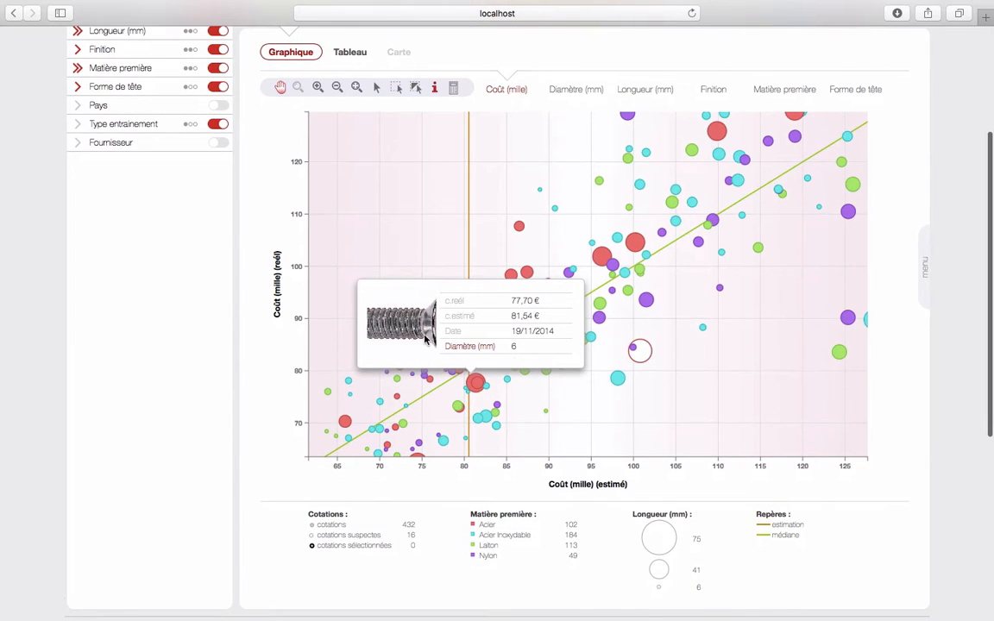
left_click(355, 90)
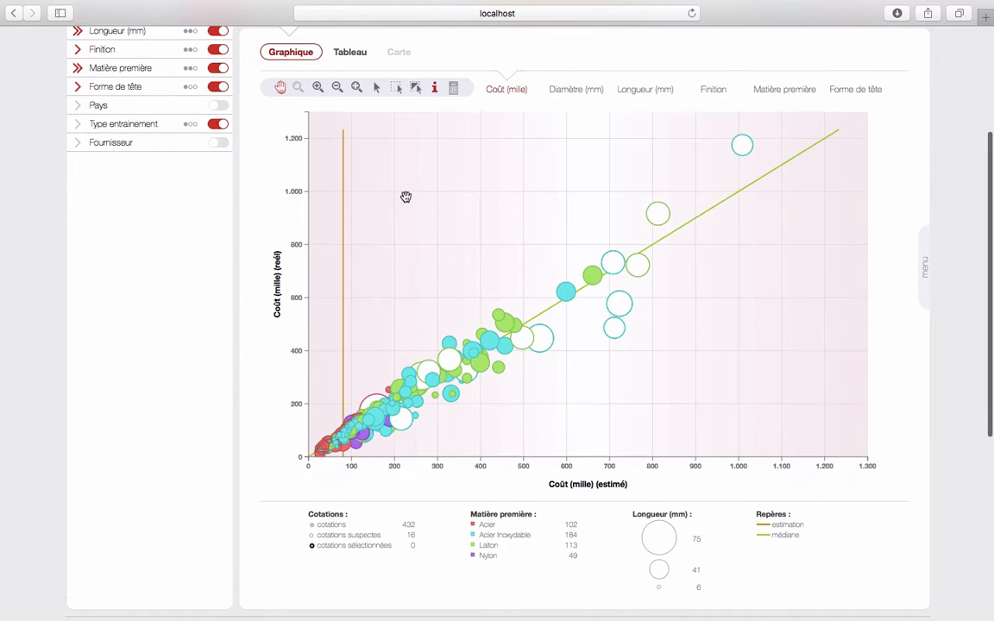
scroll(409, 201, "up", 4)
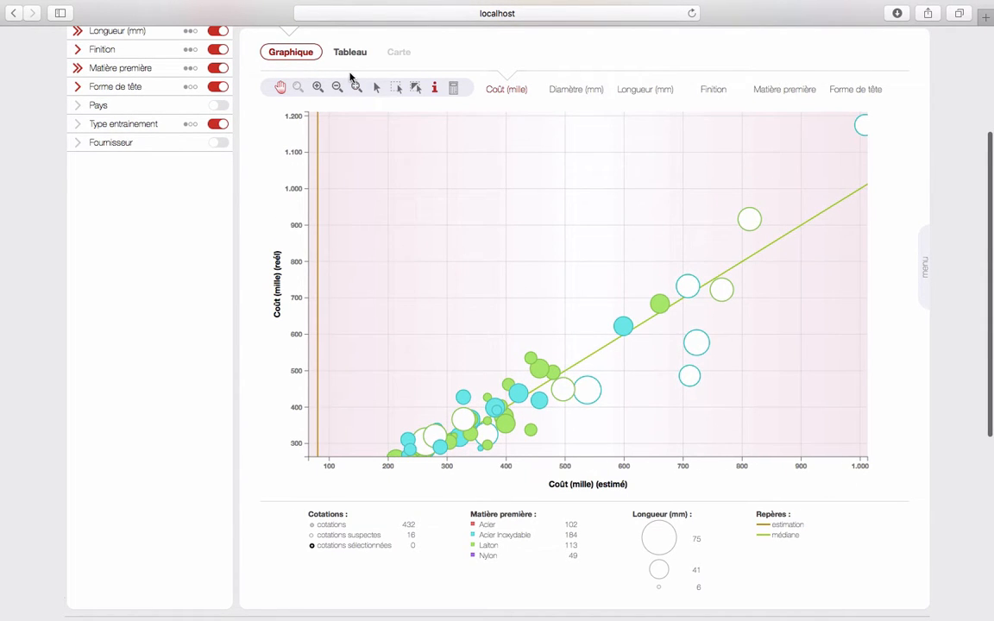
left_click(356, 89)
left_click(400, 88)
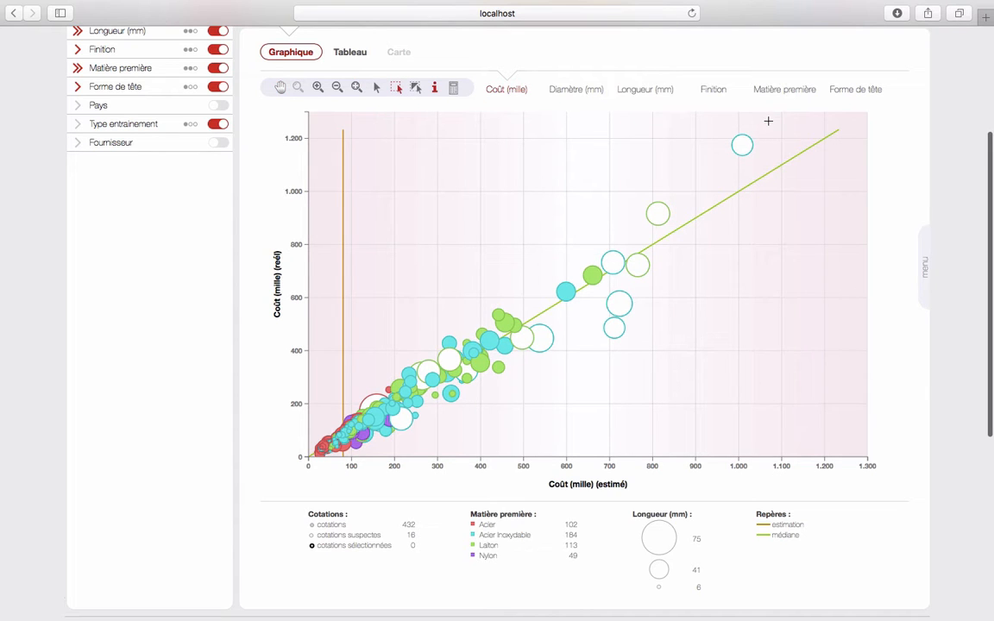
left_click_drag(769, 126, 604, 346)
scroll(235, 259, "up", 3)
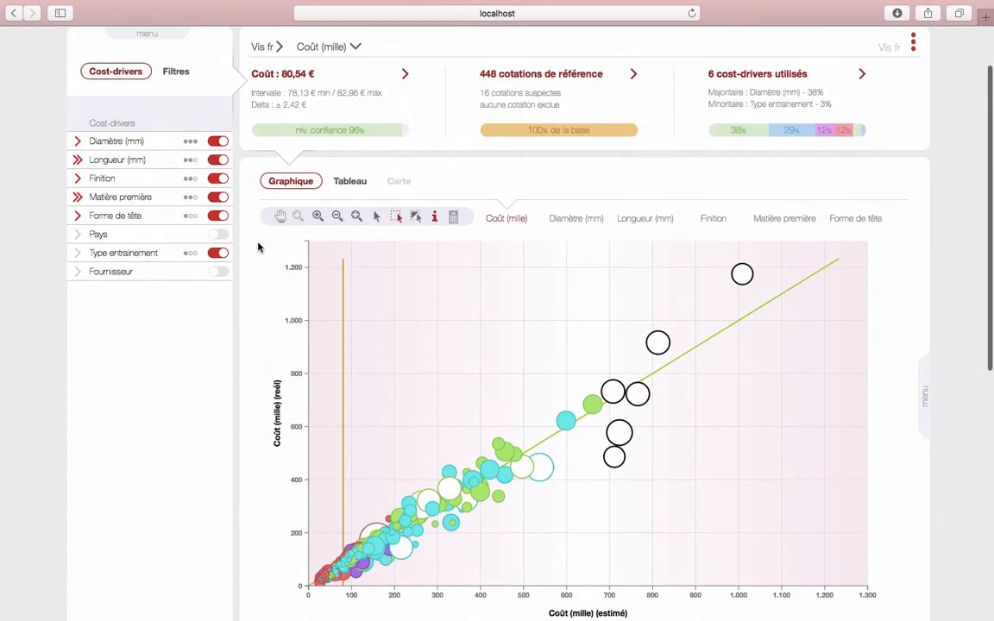
Switch to the Tableau view and stop charting Longueur (mm) and Matière première
left_click(349, 183)
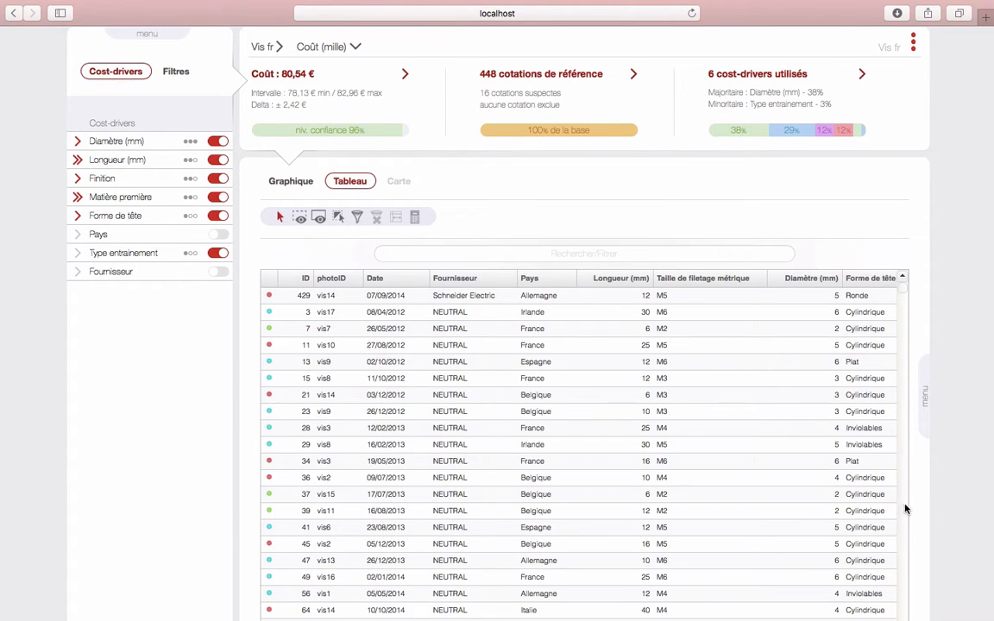
scroll(920, 523, "down", 1)
scroll(921, 552, "down", 2)
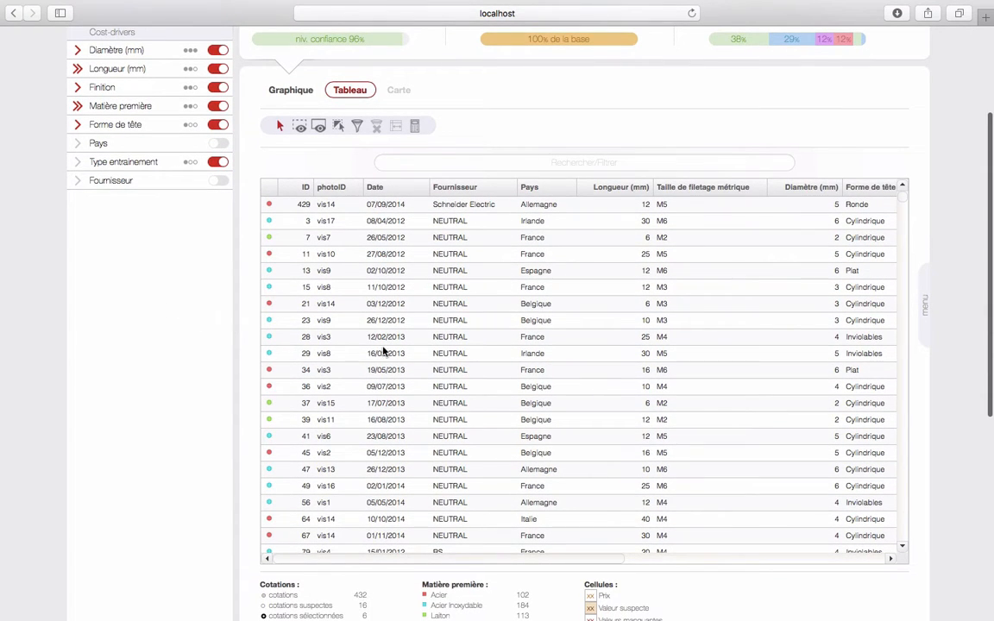
left_click(101, 73)
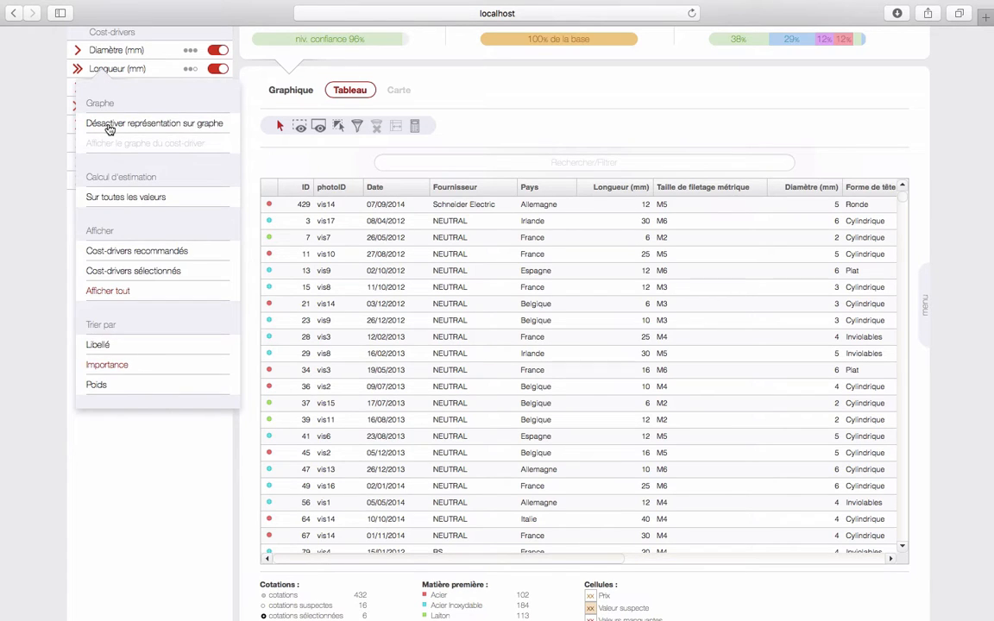
left_click(102, 121)
left_click(102, 107)
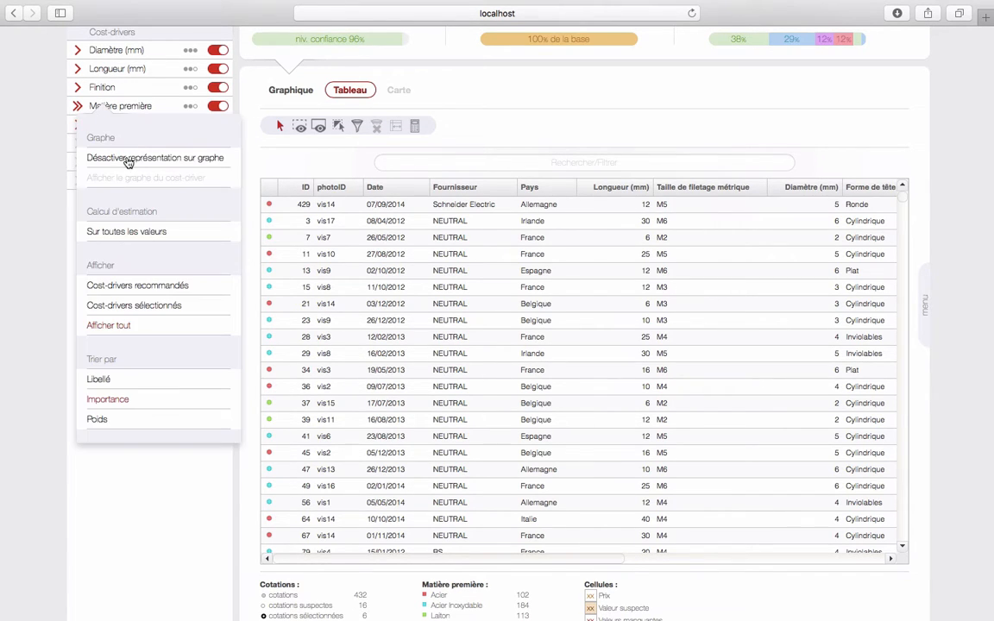
left_click(127, 159)
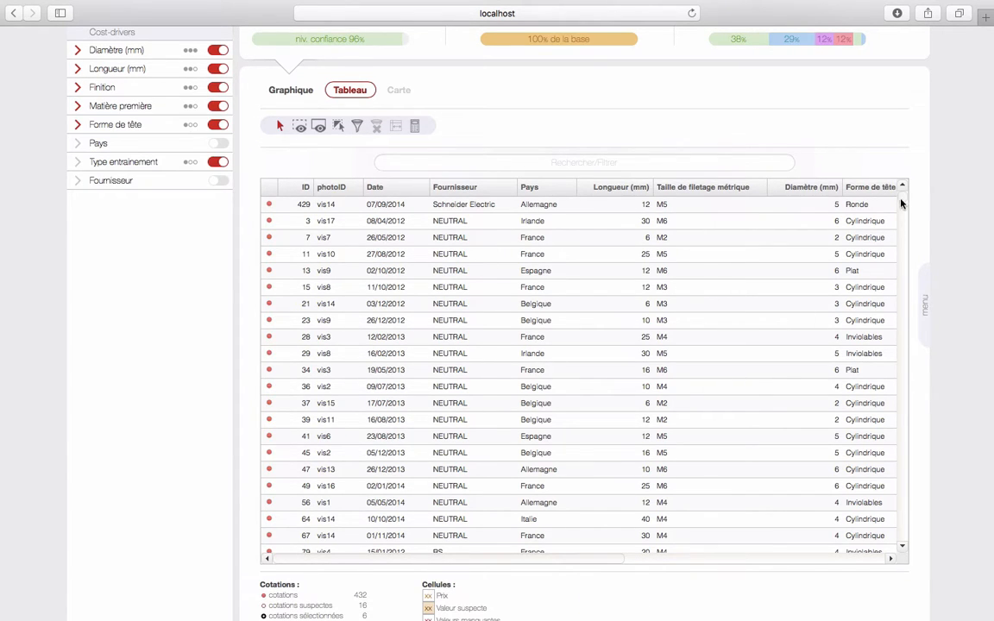
Add per-column filter boxes and move Taille de filetage métrique right after Date
scroll(902, 212, "down", 5)
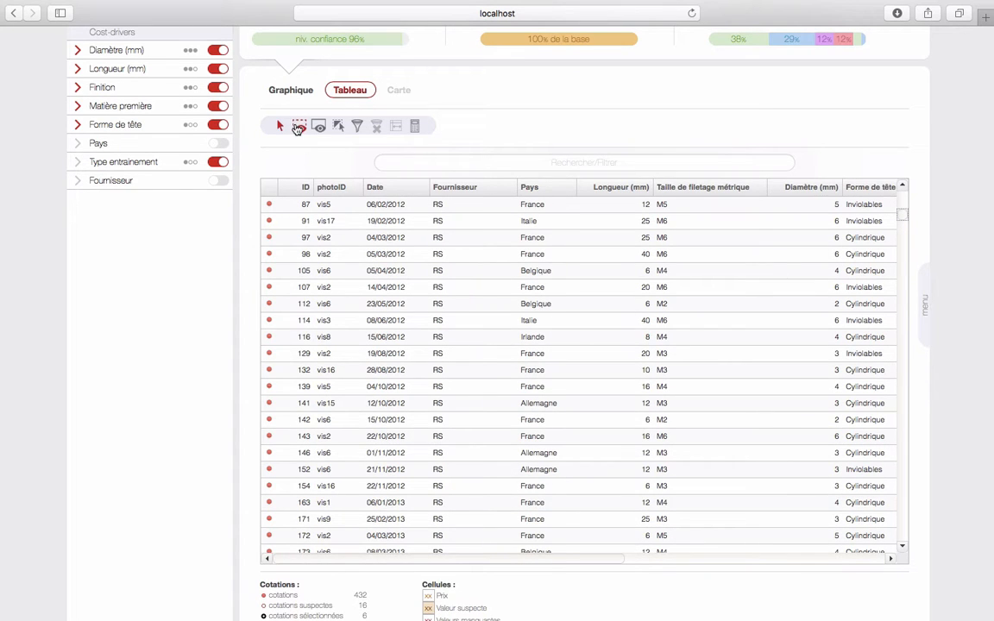
left_click(298, 127)
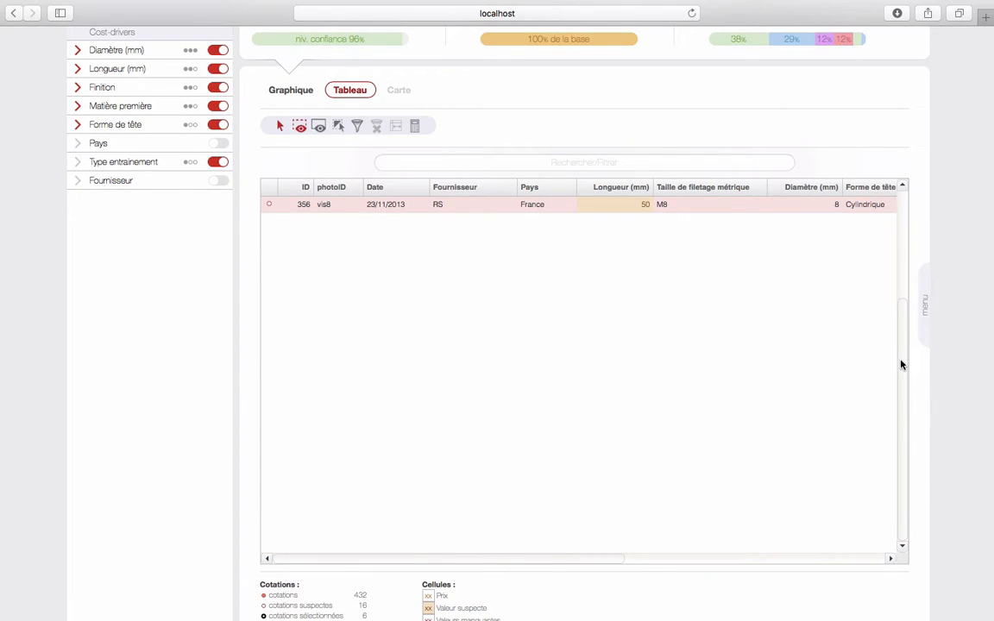
left_click_drag(901, 366, 903, 237)
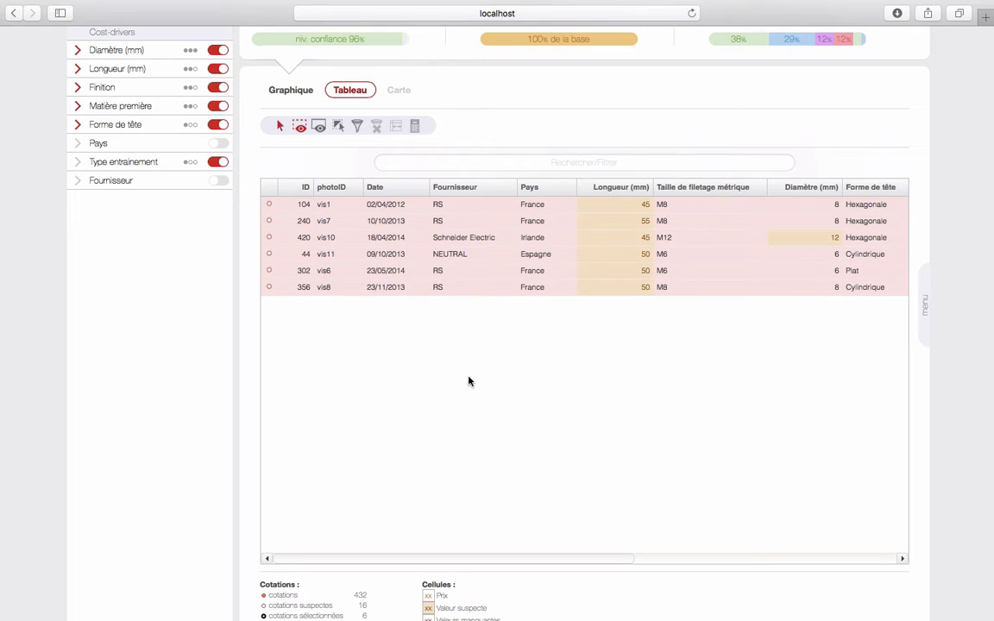
scroll(468, 382, "up", 2)
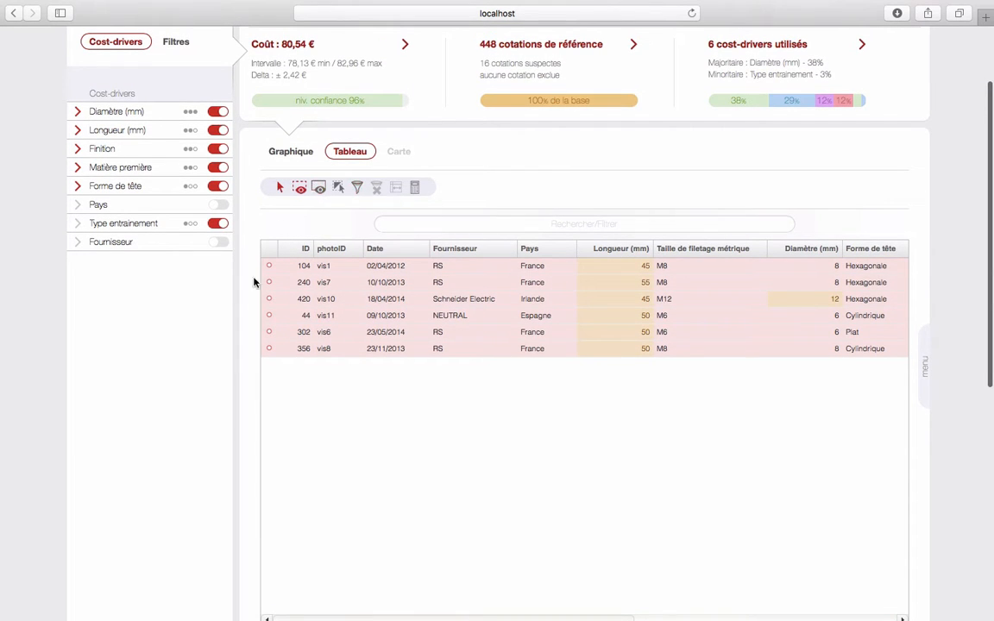
left_click(319, 189)
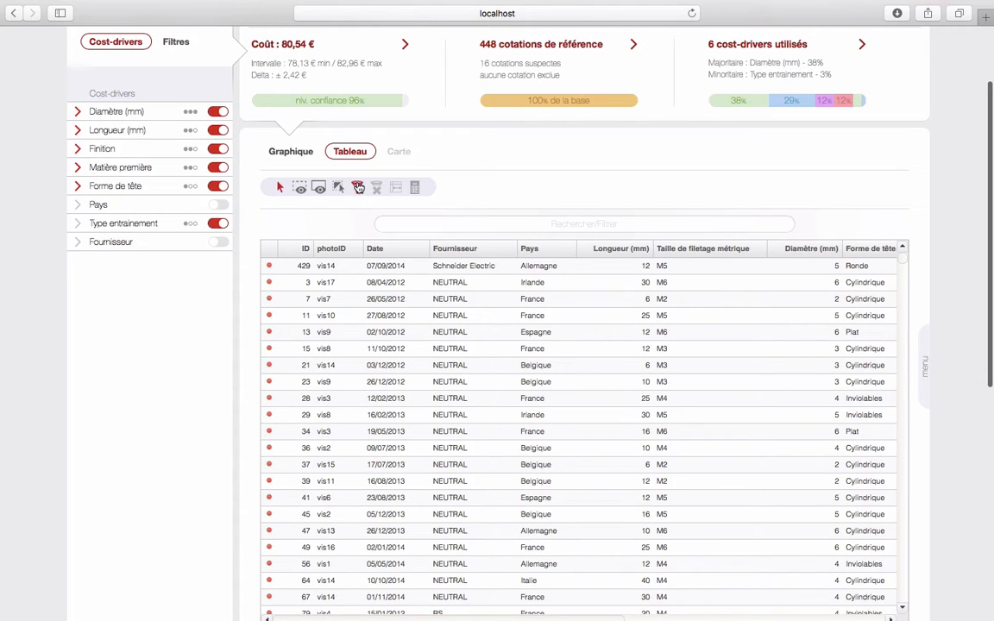
left_click(356, 188)
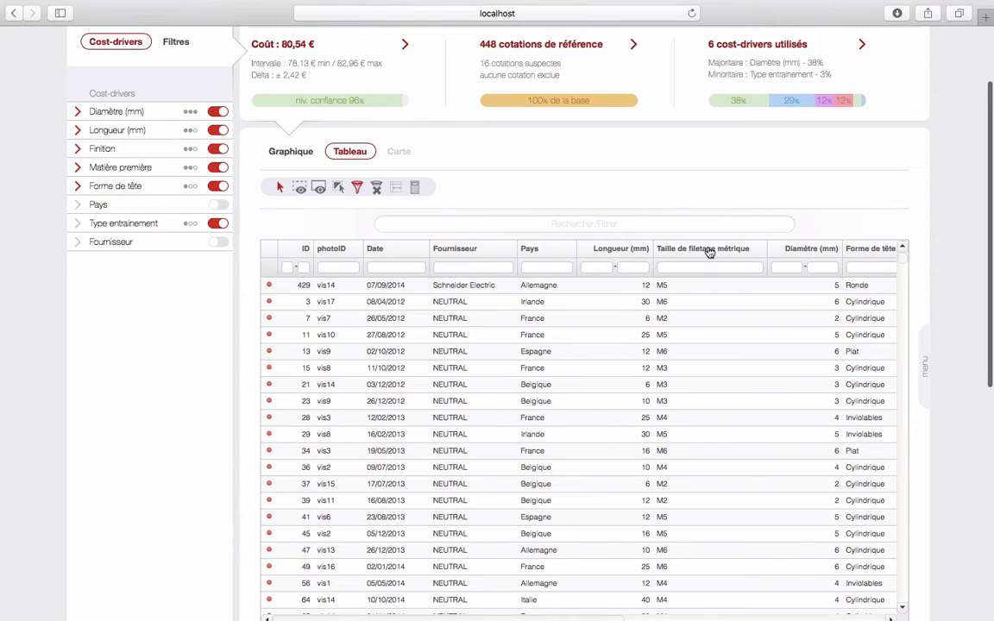
left_click_drag(708, 251, 421, 253)
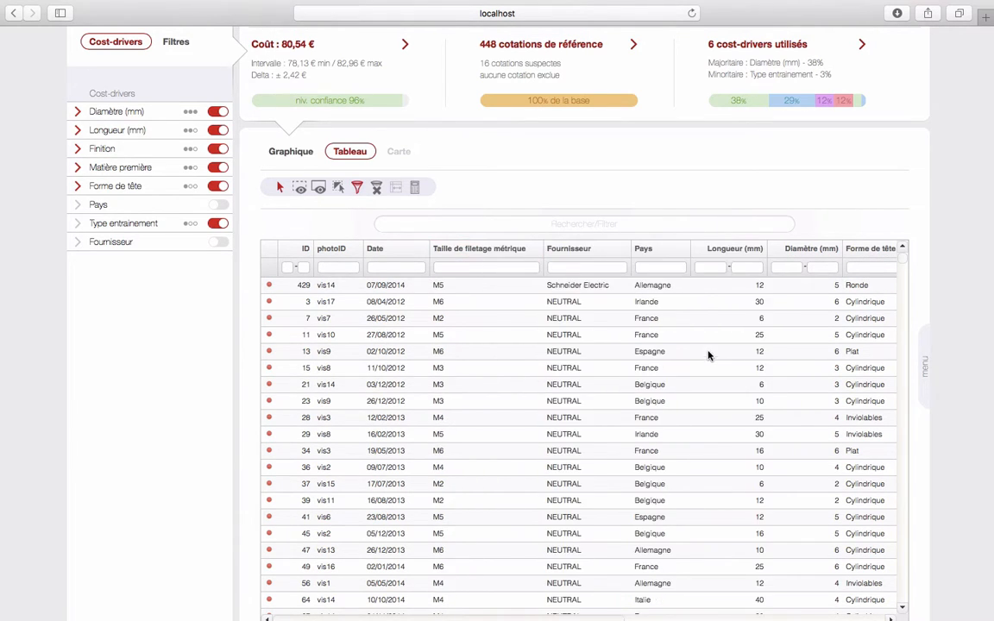
Return to the Graphique chart view and clear the selection of outlier quotations
left_click(290, 152)
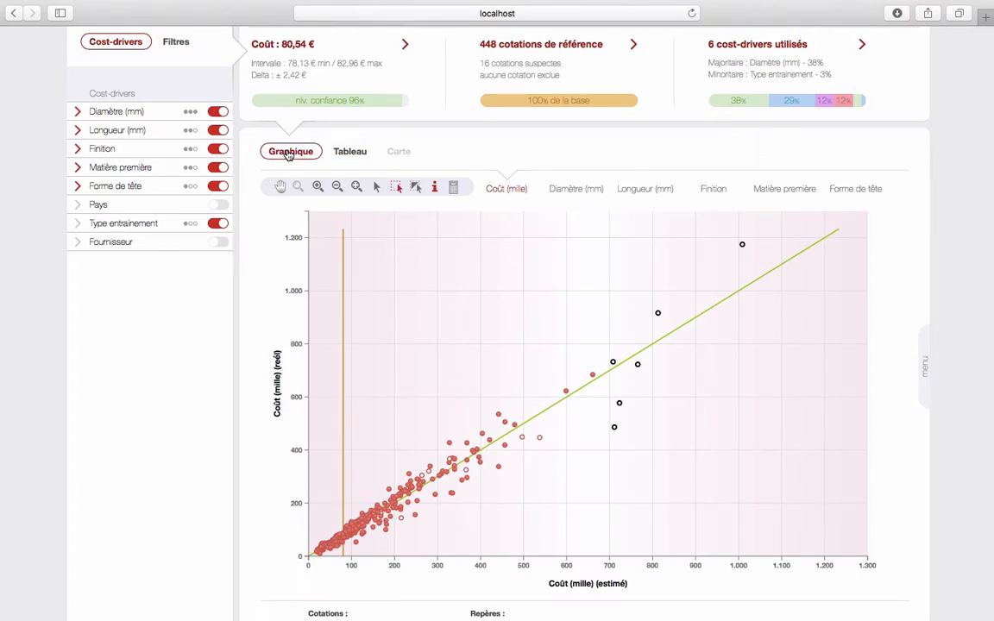
left_click_drag(422, 271, 454, 290)
scroll(899, 288, "down", 2)
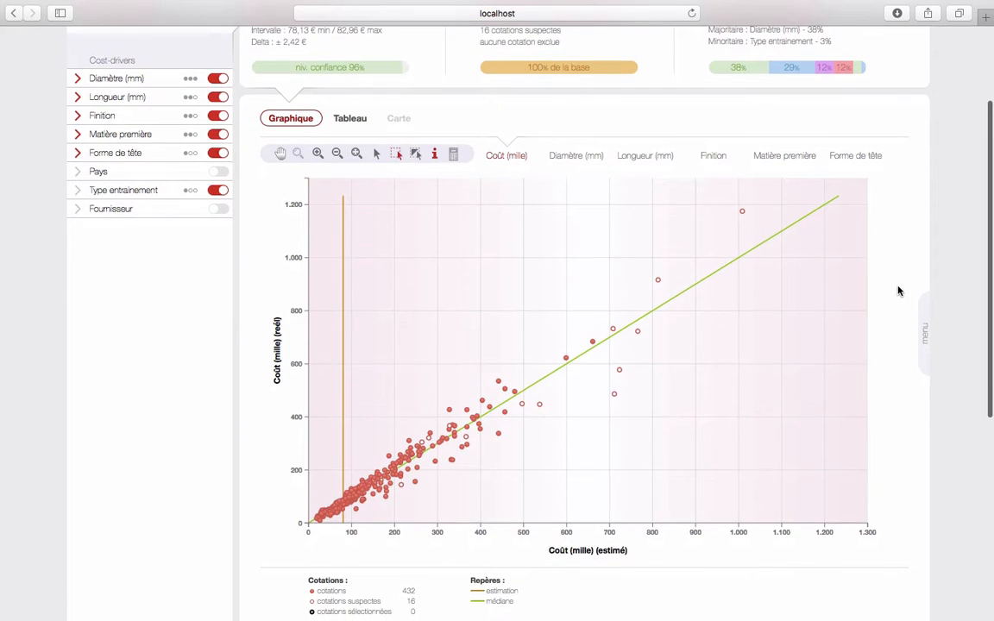
Plot actual Coût (mille) against each Finition category, from Brut to Zinc chromaté
left_click(713, 157)
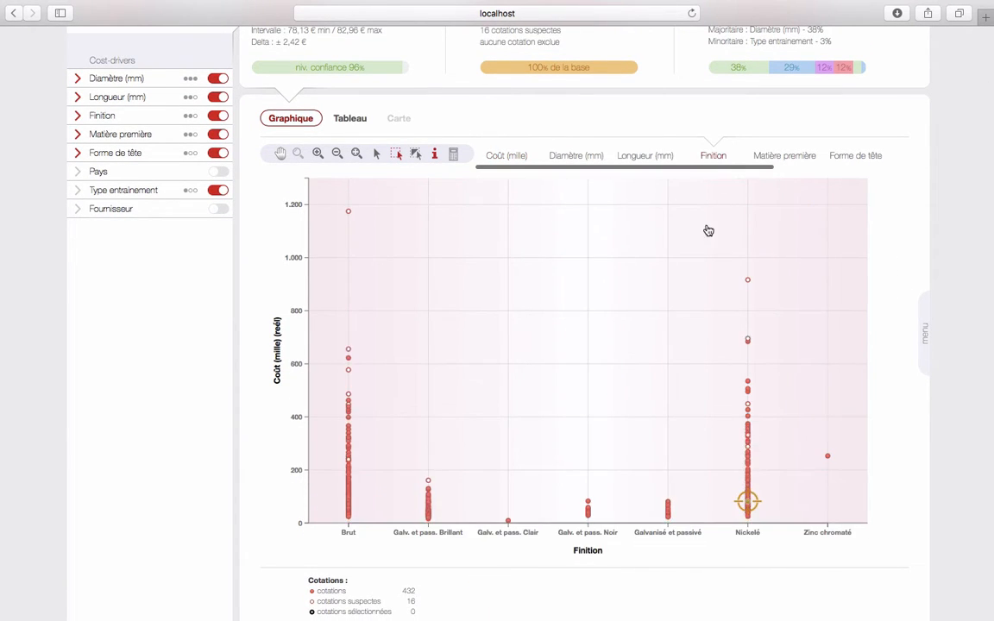
scroll(281, 458, "down", 2)
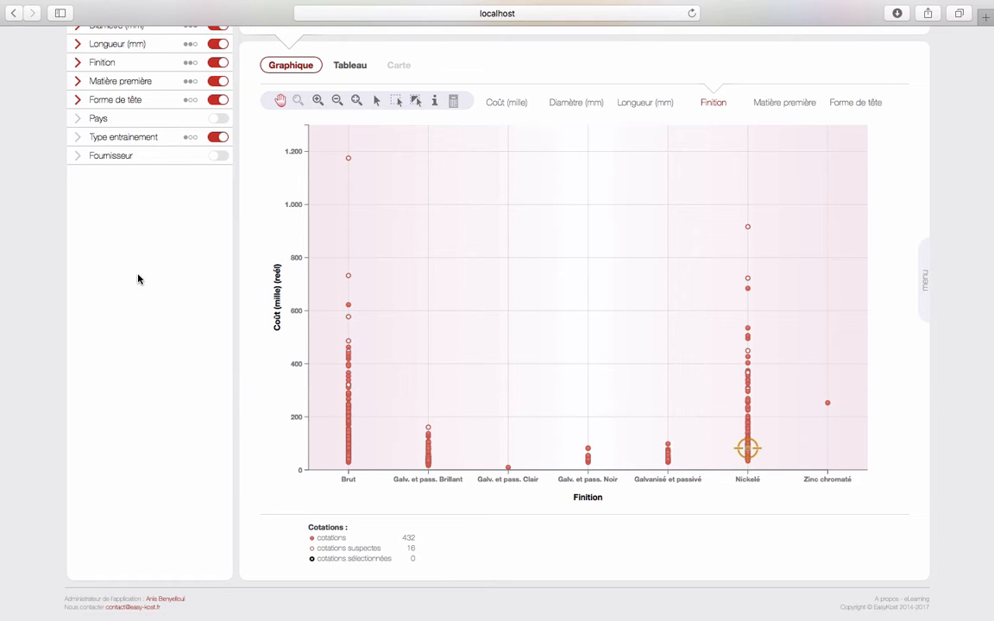
scroll(138, 278, "up", 2)
Colour the chart points by Matière première and size them by Diamètre (mm)
right_click(138, 108)
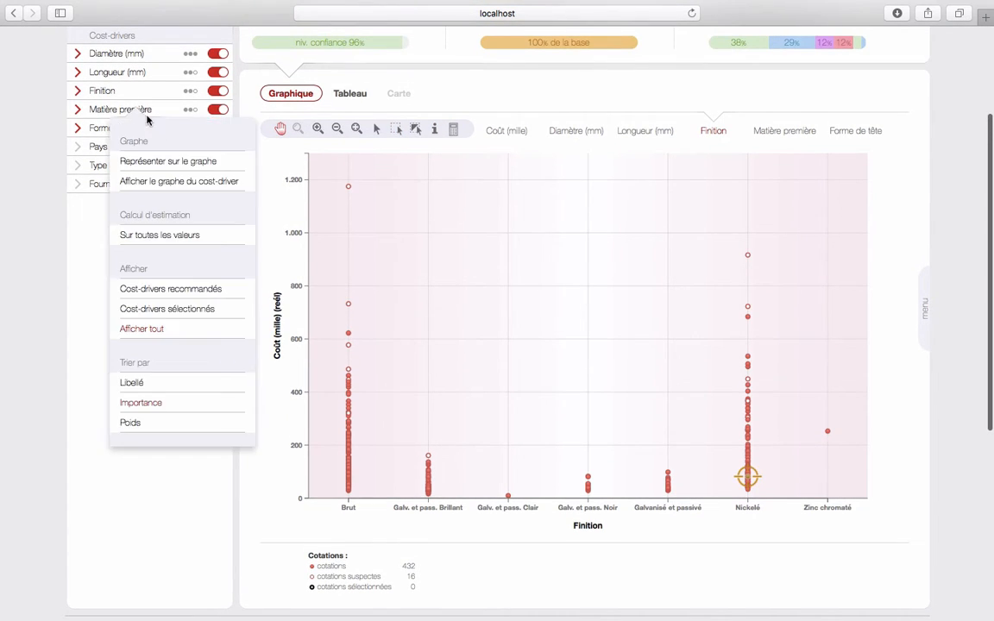
left_click(160, 163)
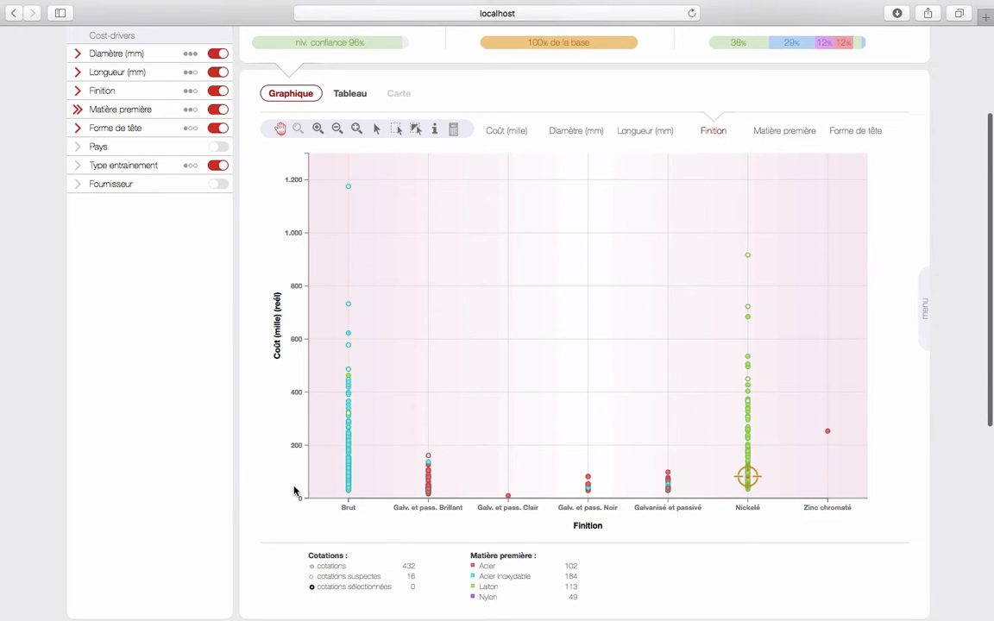
right_click(95, 52)
left_click(123, 106)
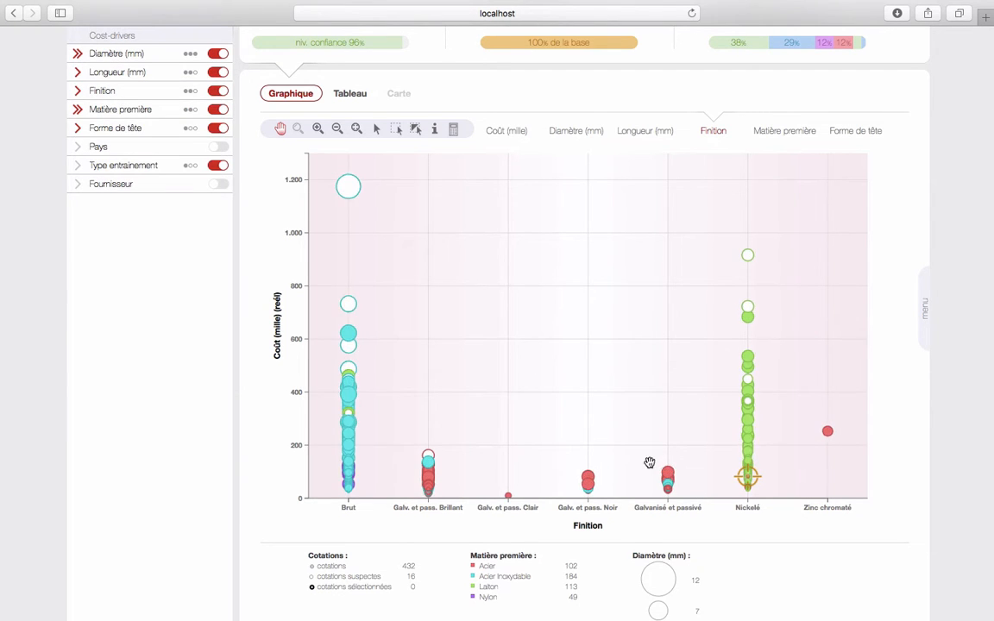
Zoom and pan across the Finition columns, reset the zoom, then return to the Accueil page
scroll(752, 442, "up", 5)
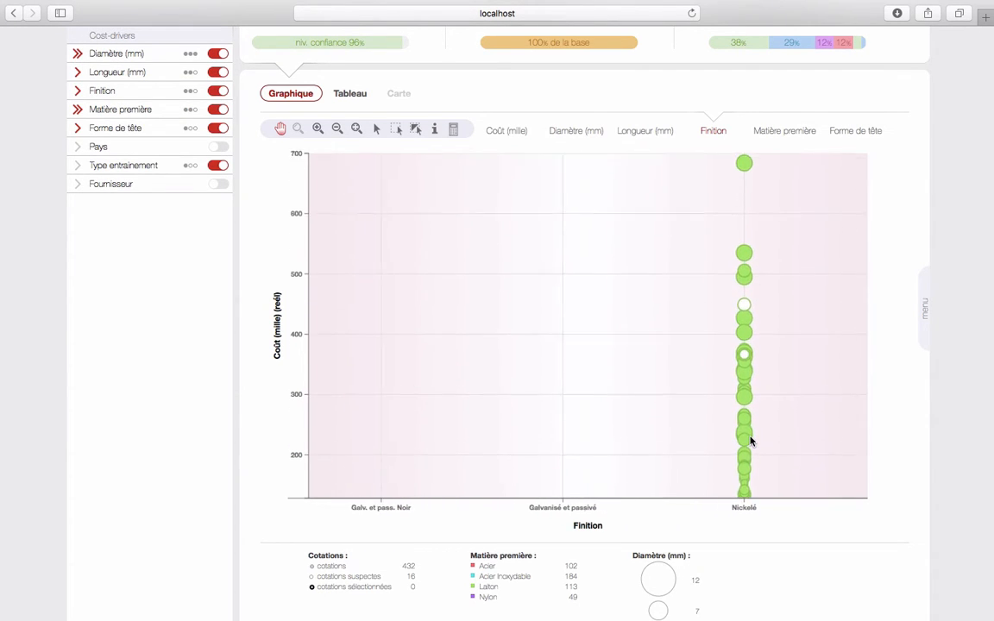
left_click_drag(749, 449, 730, 284)
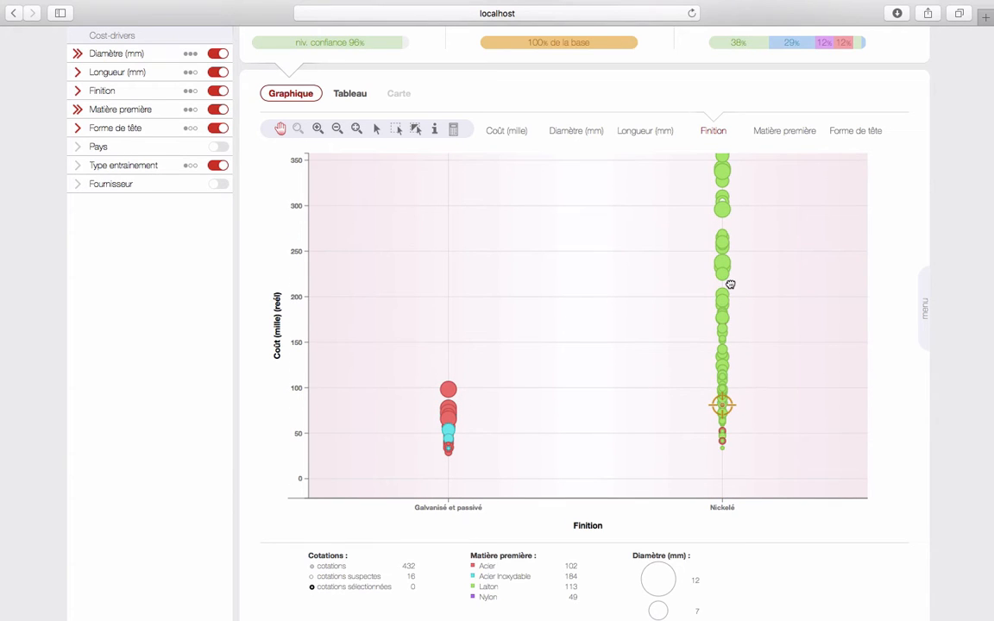
left_click_drag(417, 391, 604, 384)
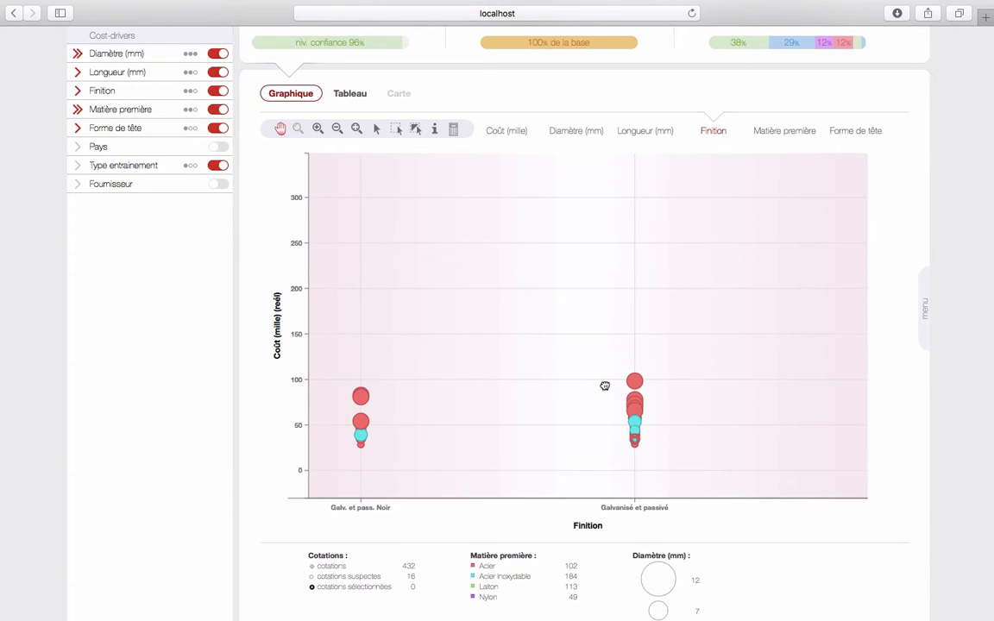
left_click(357, 130)
scroll(254, 247, "up", 2)
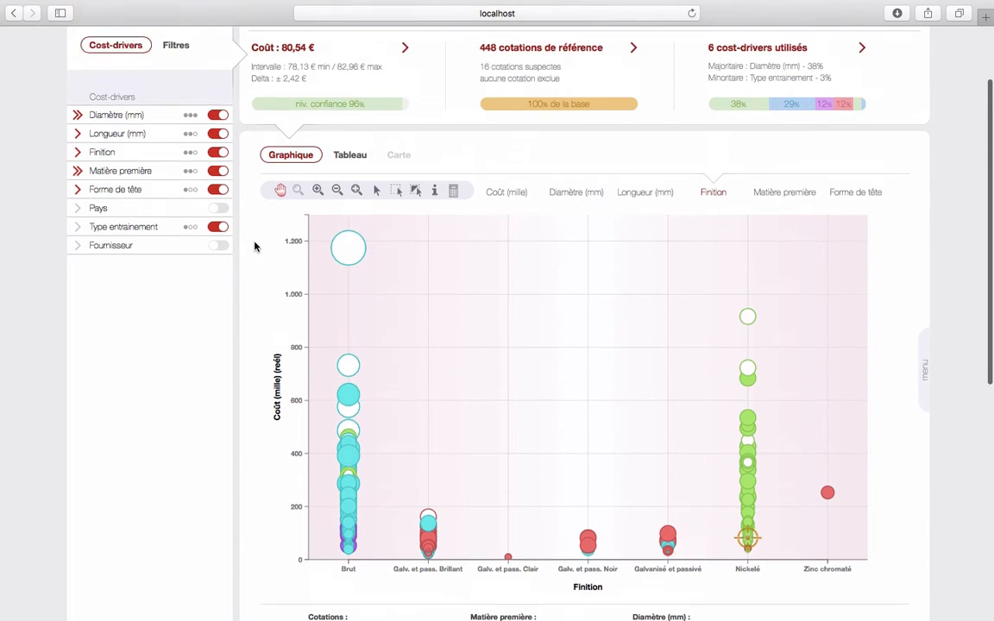
scroll(254, 247, "up", 3)
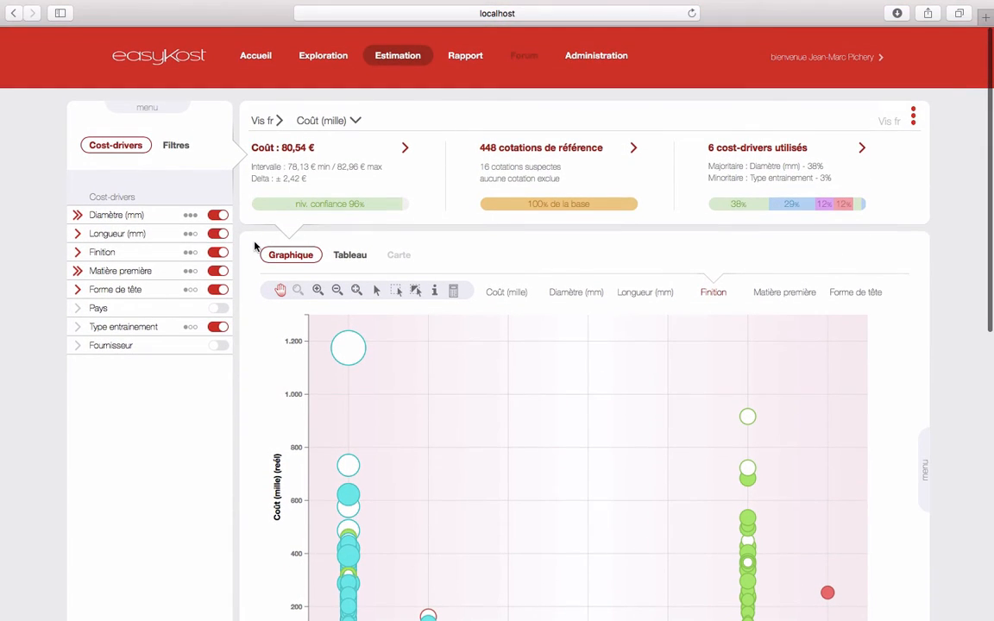
left_click(256, 57)
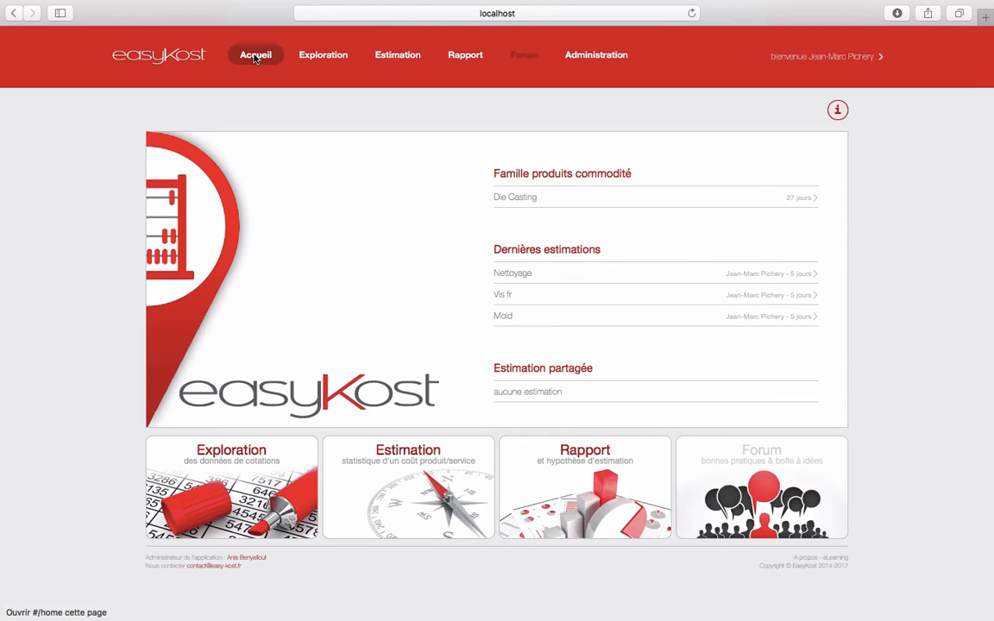